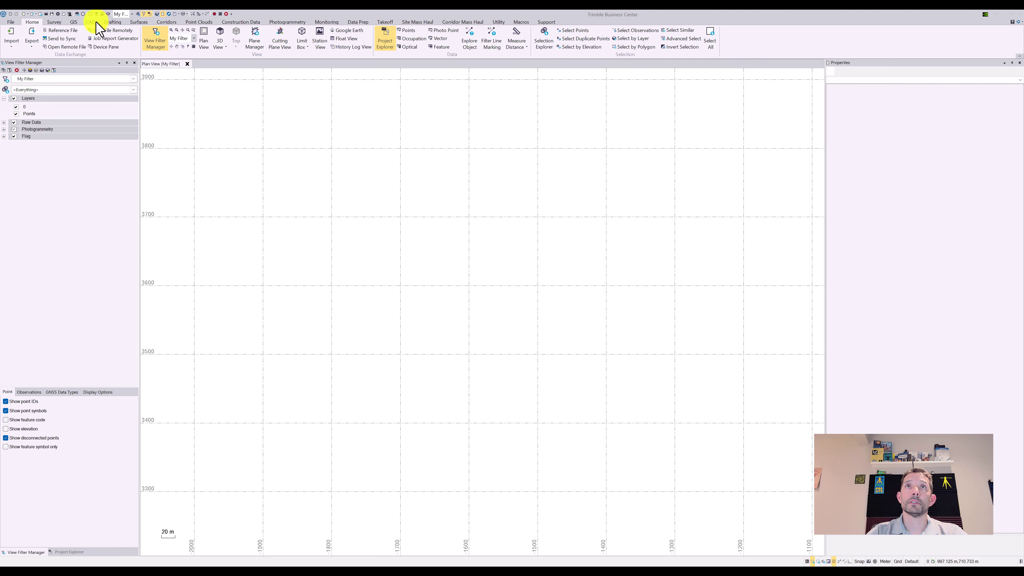
# Step: Start a new linestring with default settings and place its first vertex at elevation 600
pyautogui.click(90, 23)
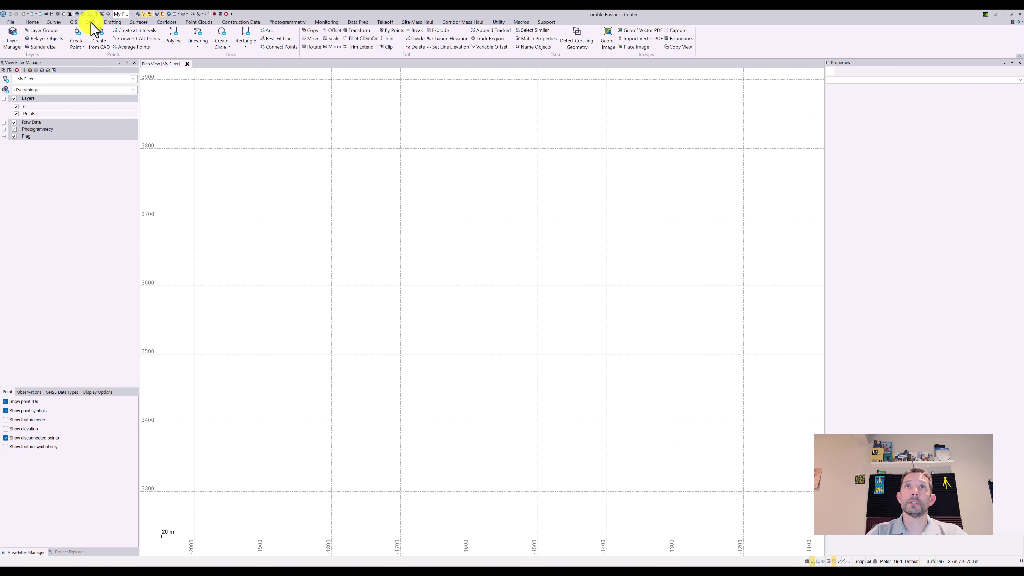
pyautogui.click(198, 36)
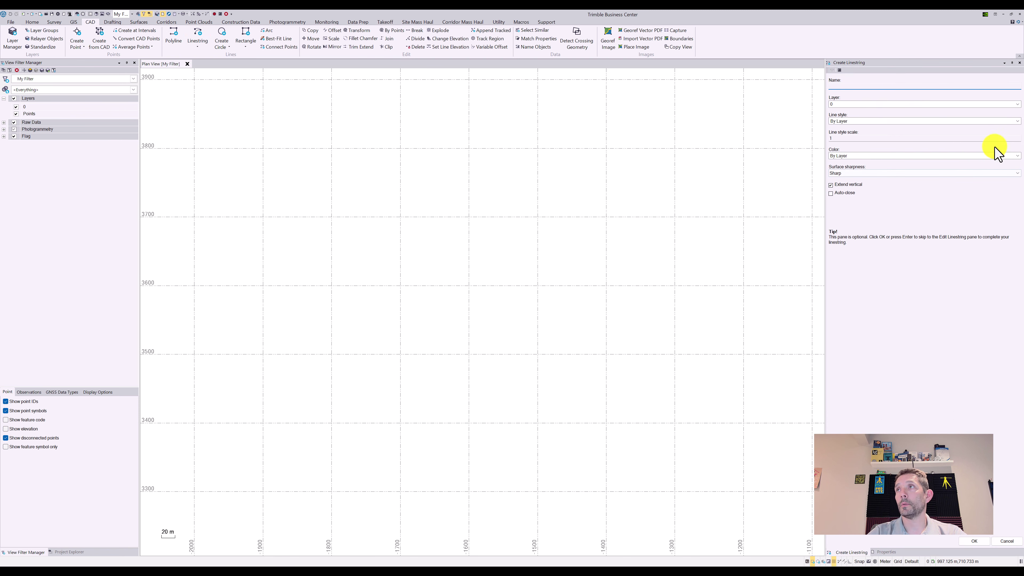
pyautogui.click(987, 541)
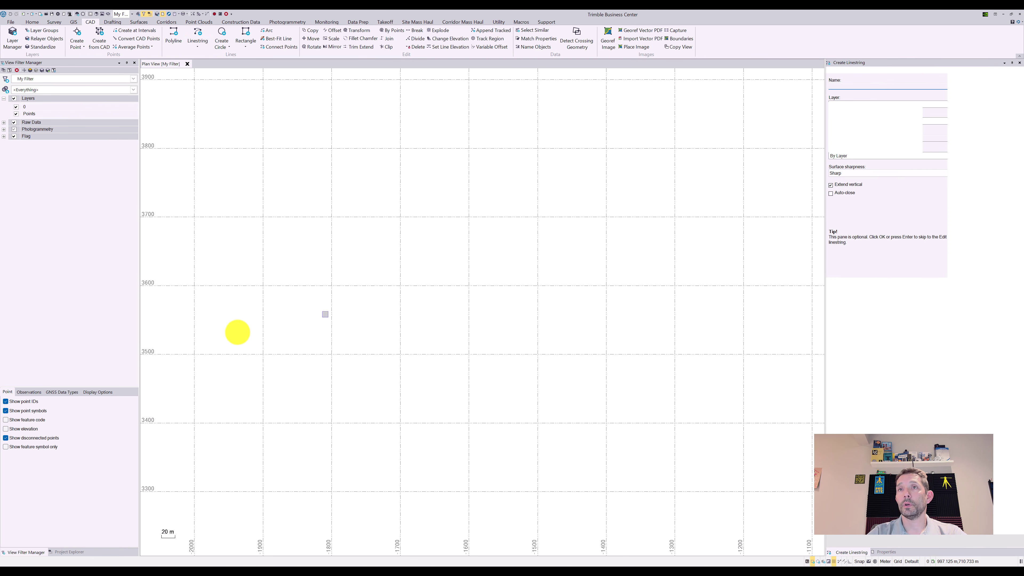
pyautogui.click(231, 399)
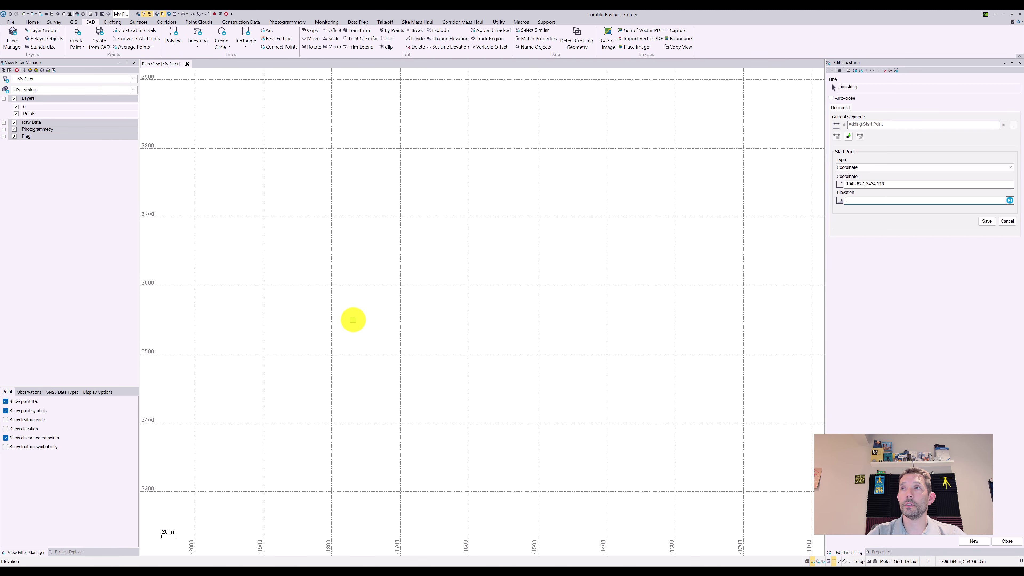
pyautogui.write('6')
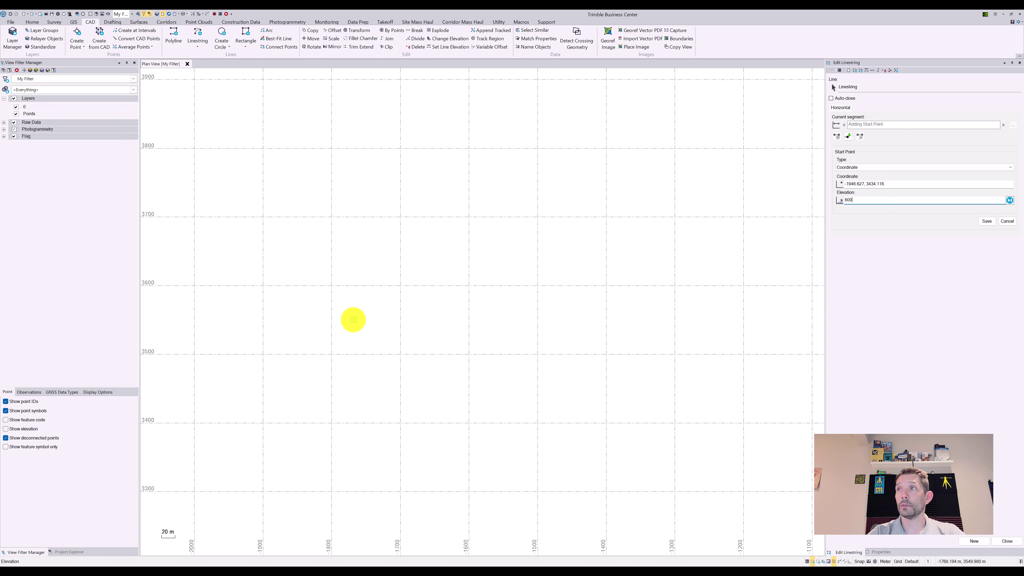
pyautogui.write('00')
pyautogui.press('Return')
# Step: Place the remaining five vertices at elevations 601, 602, 603, 604 and 605
pyautogui.click(280, 337)
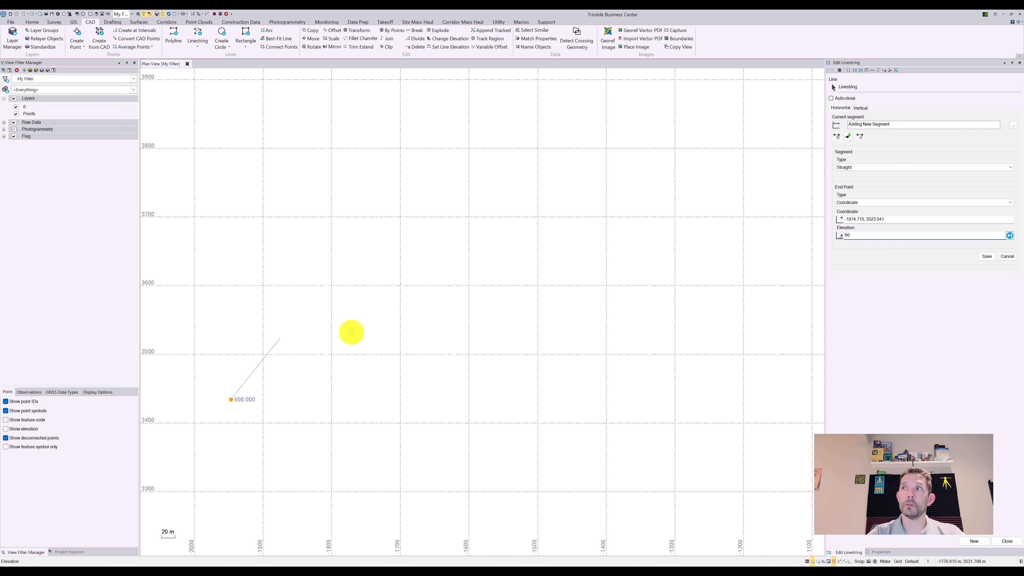
pyautogui.press('Return')
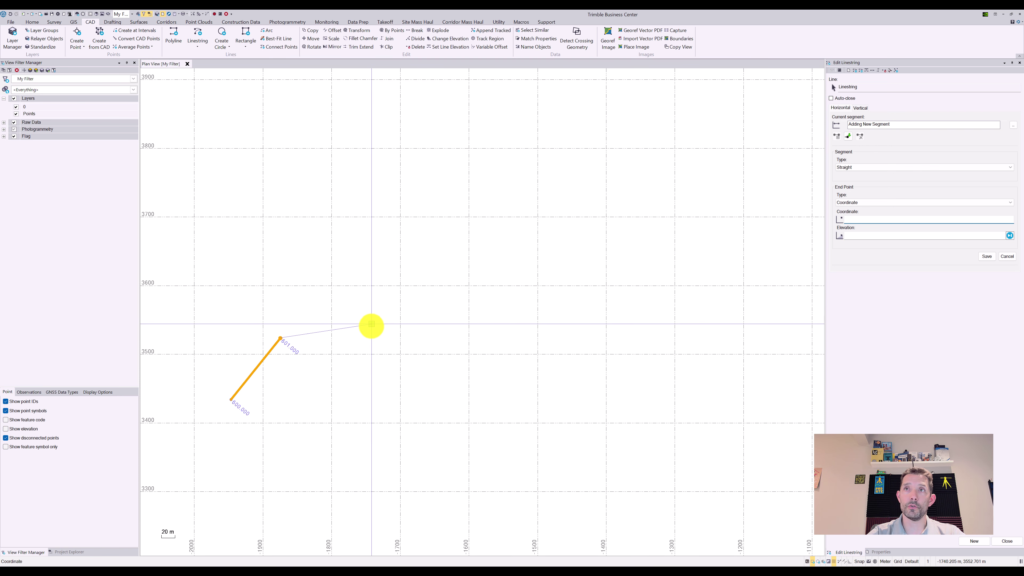
pyautogui.write('60')
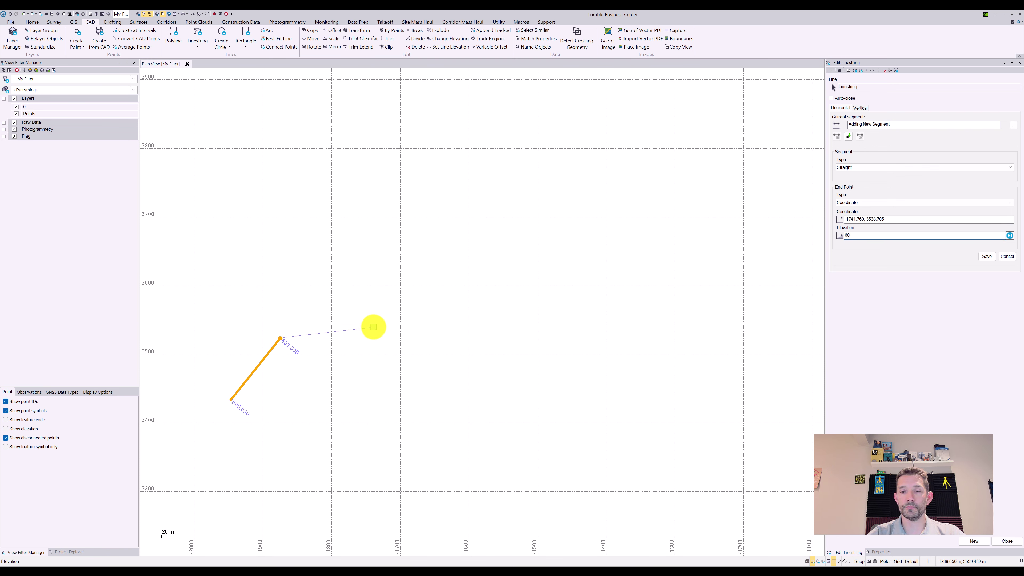
pyautogui.write('2')
pyautogui.press('Return')
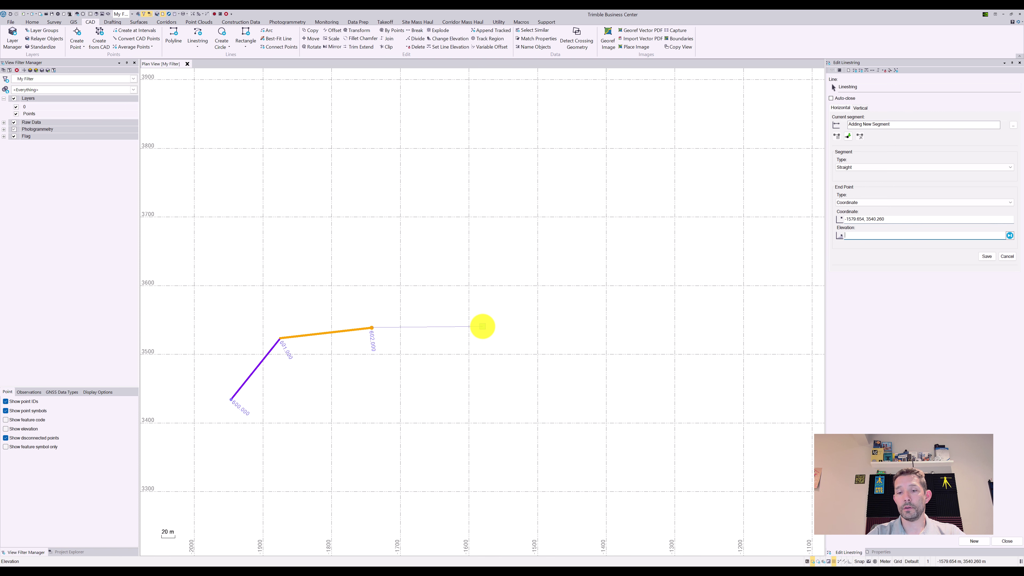
pyautogui.write('603')
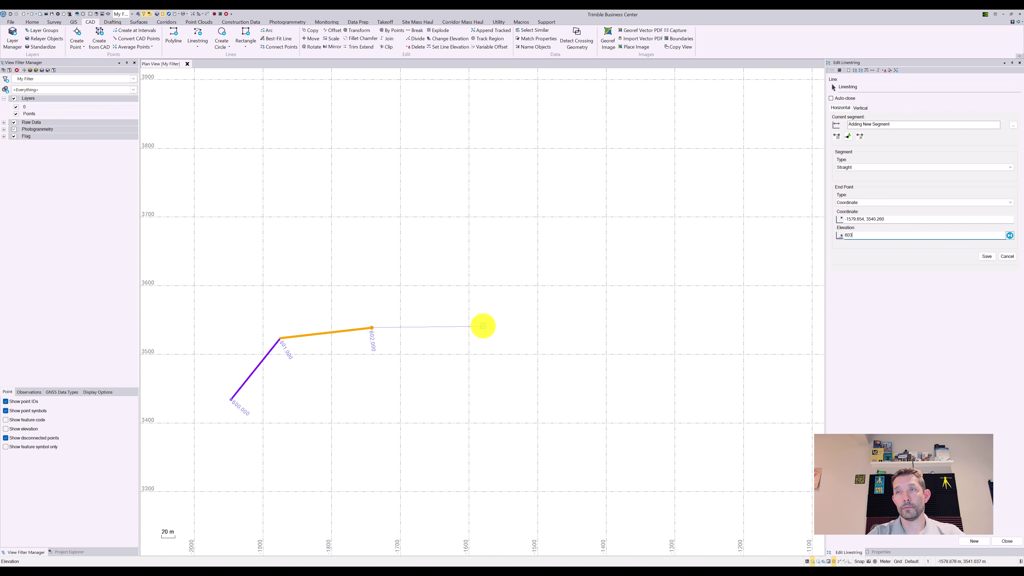
pyautogui.press('Return')
pyautogui.write('6')
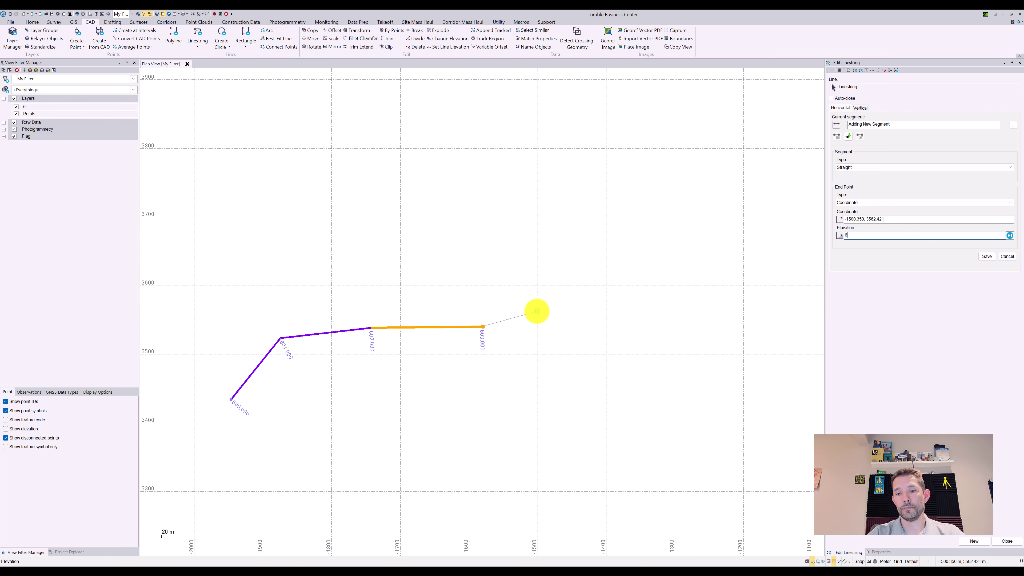
pyautogui.write('04')
pyautogui.press('Return')
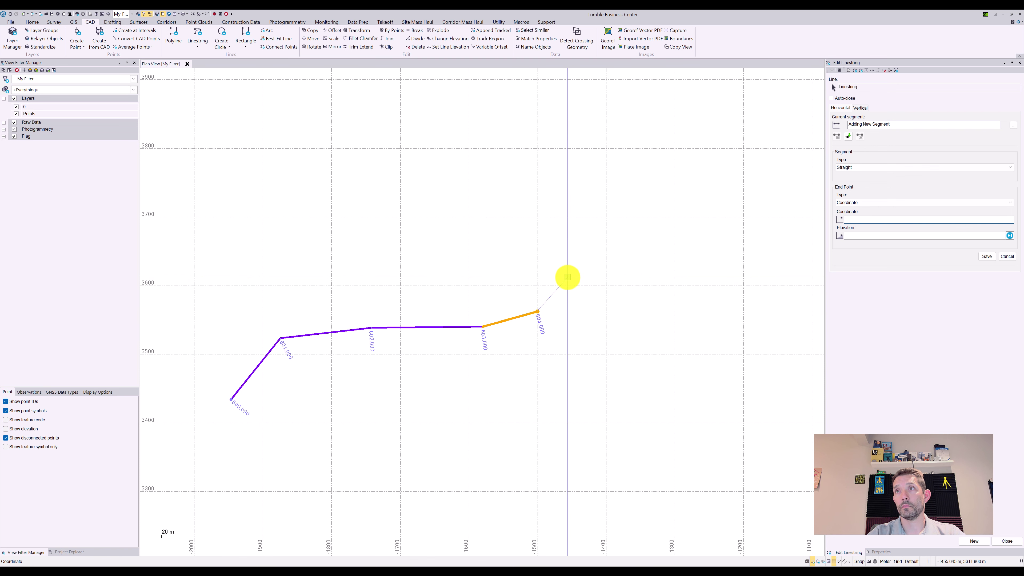
pyautogui.click(574, 268)
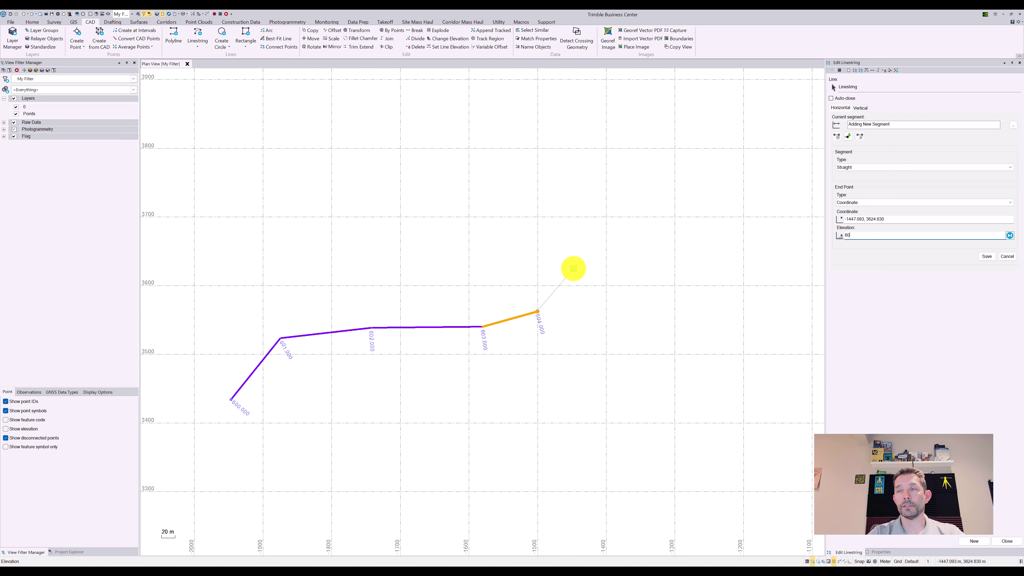
pyautogui.write('605')
pyautogui.press('Return')
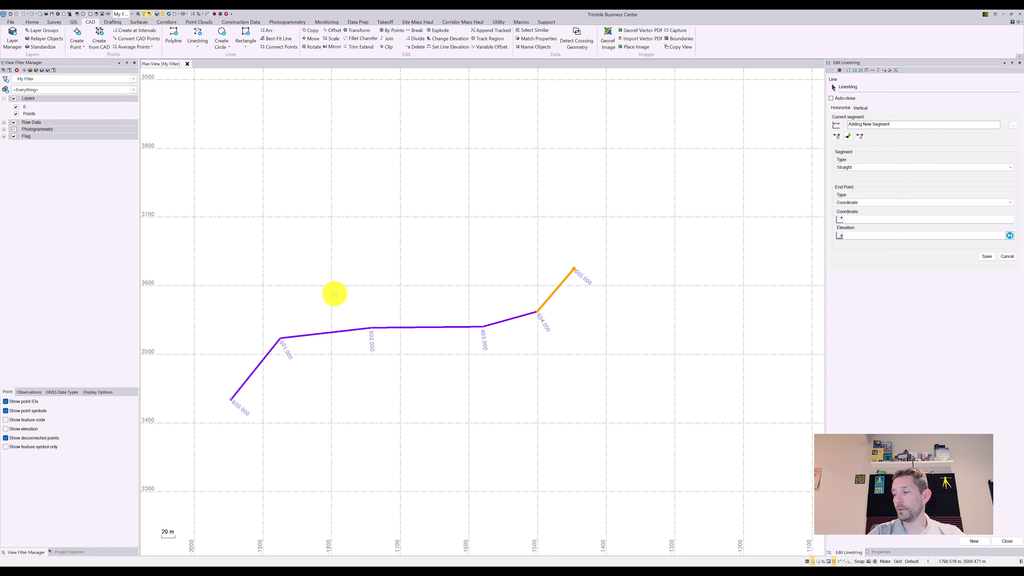
# Step: Open the linestring in Edit mode, discarding an accidental extra segment
pyautogui.rightClick(326, 331)
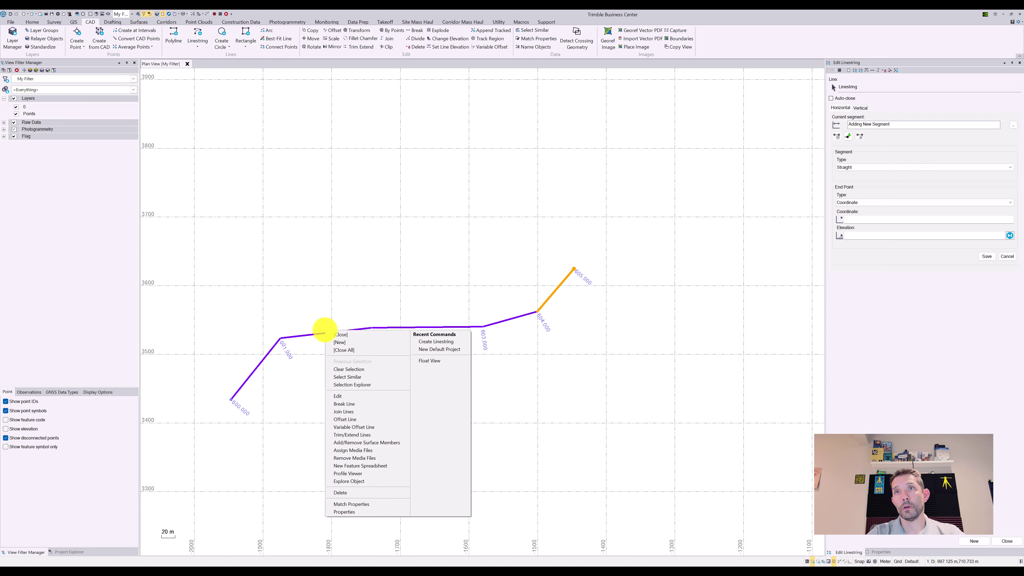
pyautogui.click(338, 396)
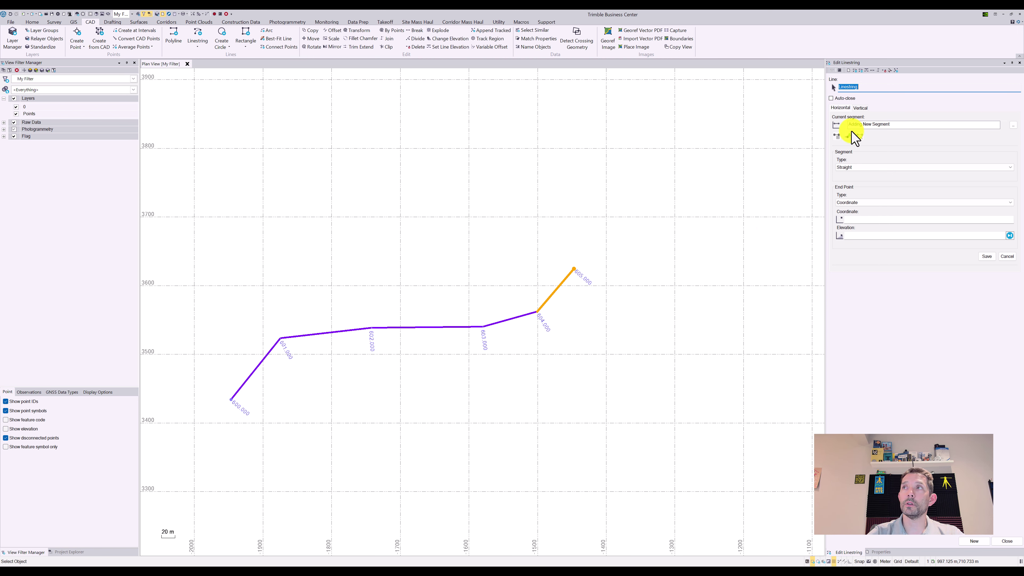
pyautogui.click(1012, 257)
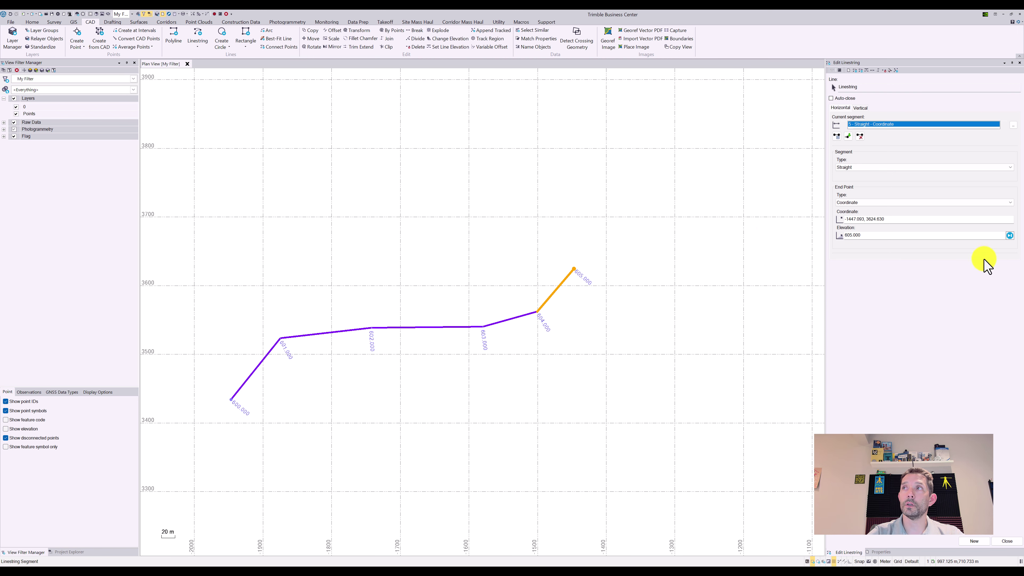
pyautogui.click(1019, 63)
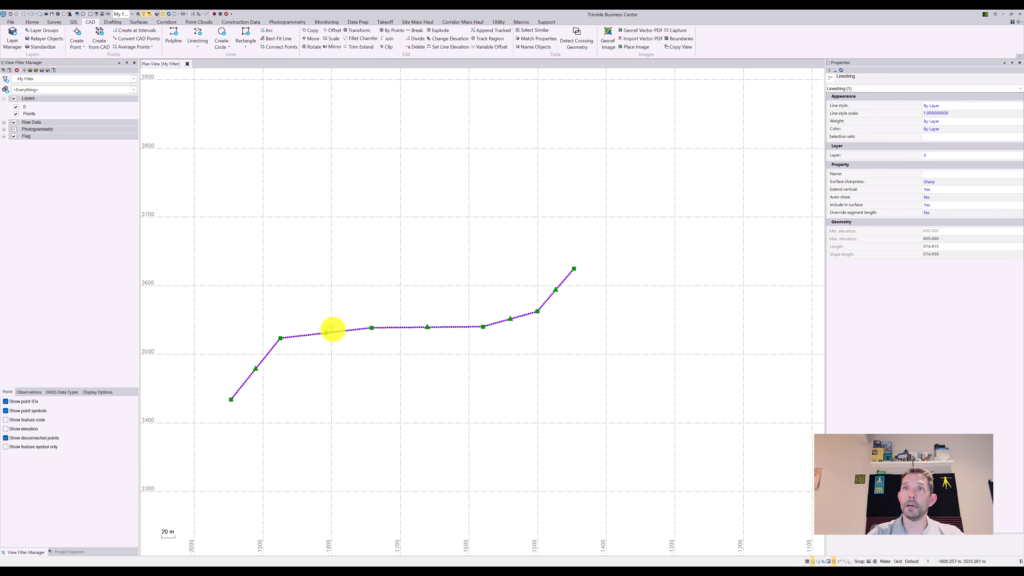
pyautogui.rightClick(297, 336)
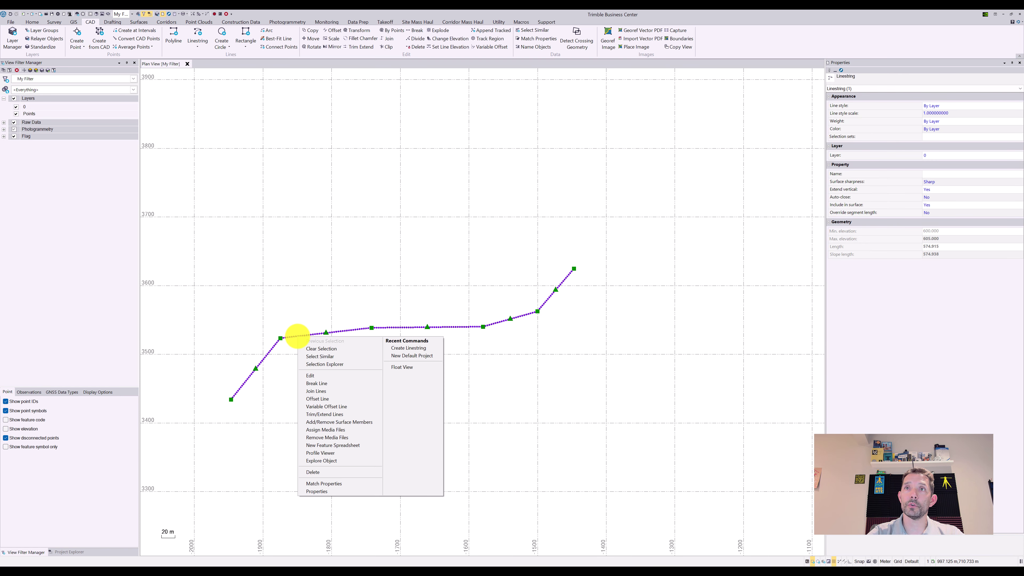
pyautogui.click(320, 470)
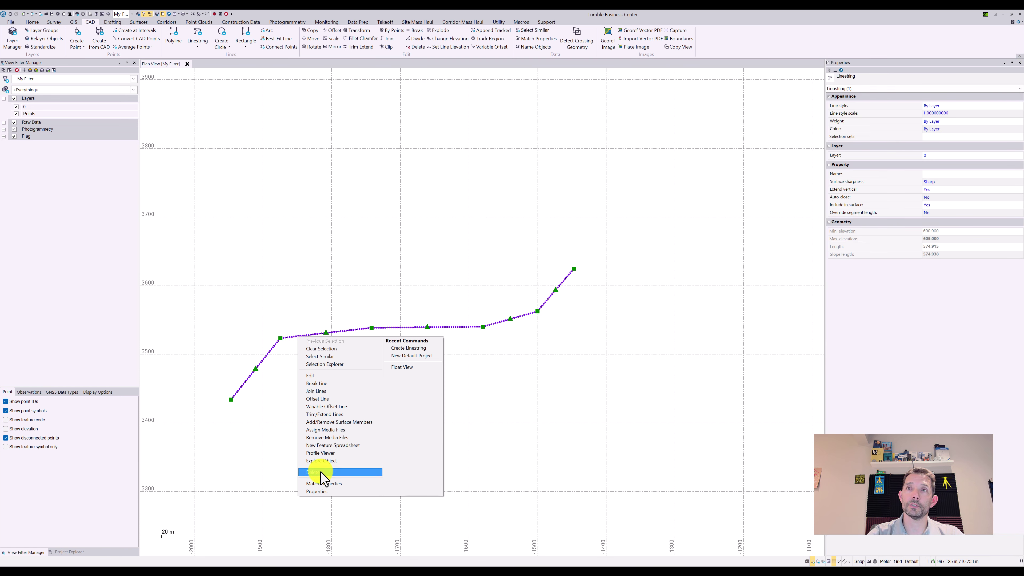
pyautogui.click(895, 167)
# Step: Make the first segment and the segment between points 603 and 604 best-fit arcs and save
pyautogui.click(891, 185)
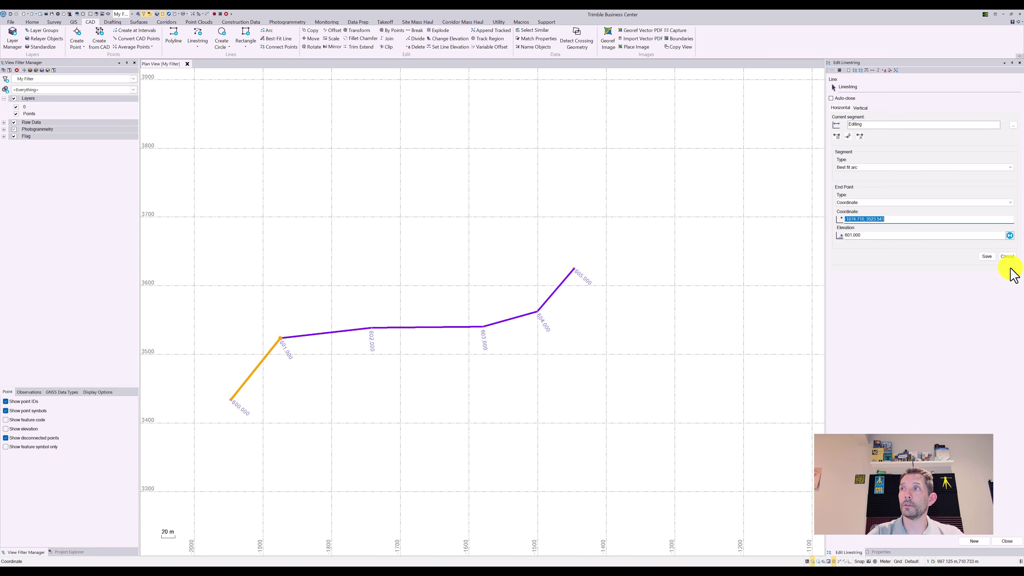
pyautogui.click(991, 258)
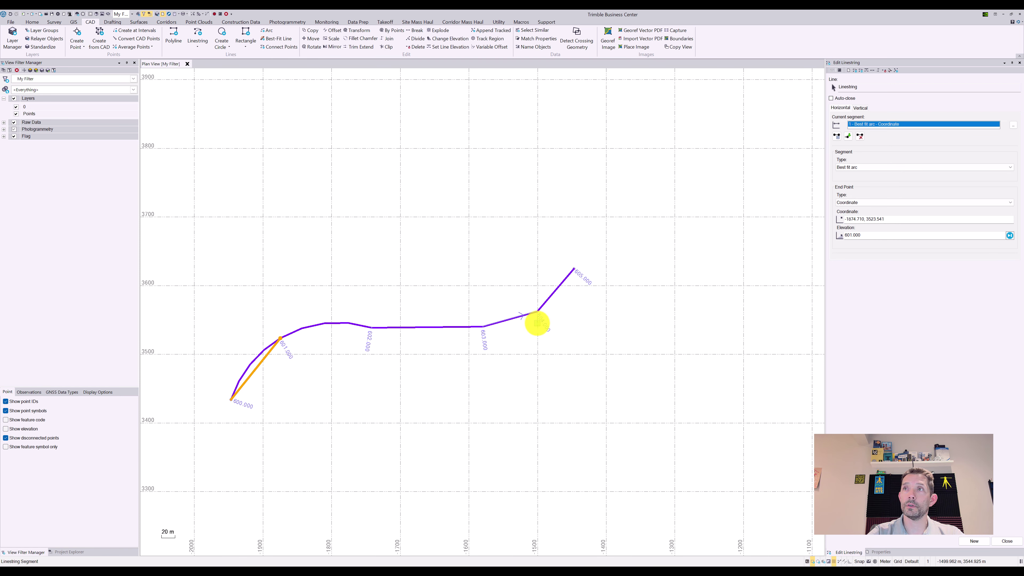
pyautogui.click(532, 314)
pyautogui.click(880, 167)
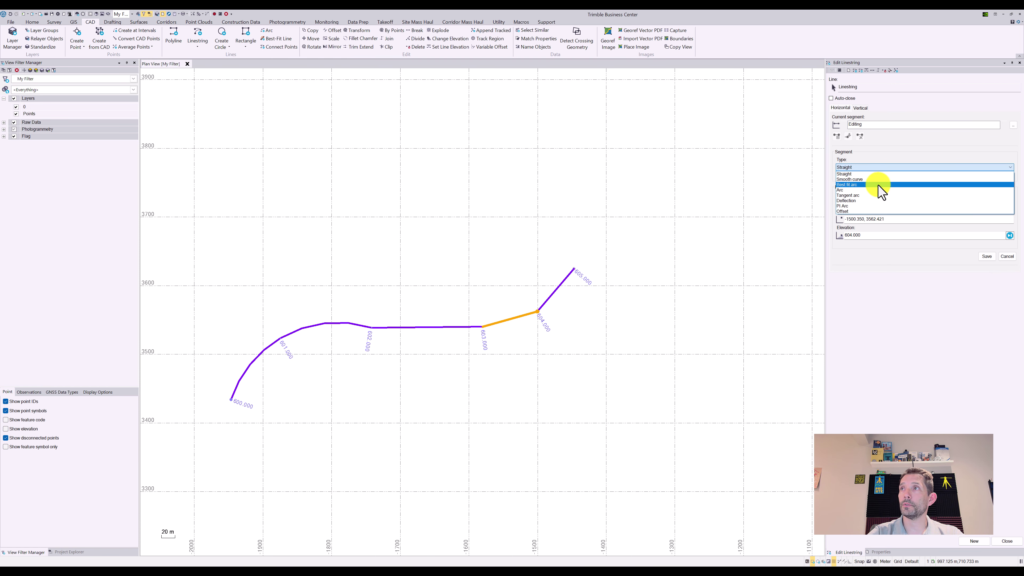
pyautogui.click(879, 185)
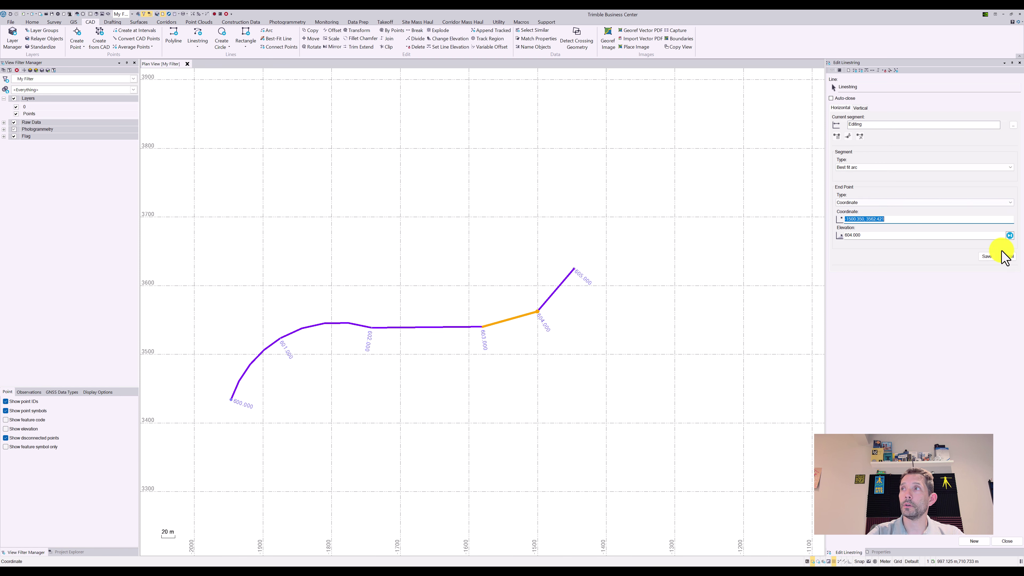
pyautogui.click(988, 257)
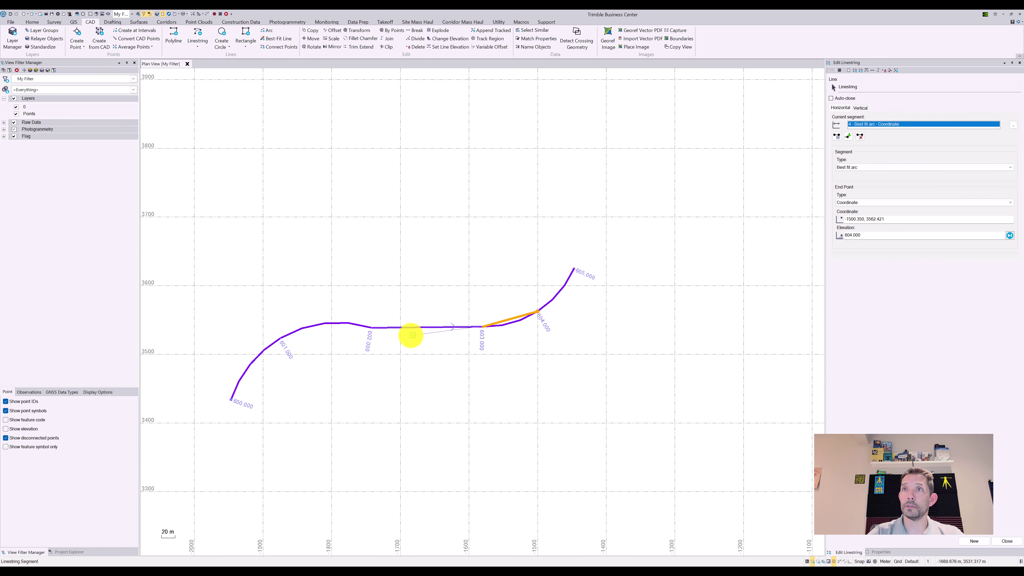
# Step: Finish editing and drag a vertex to smooth the curve
pyautogui.click(1019, 63)
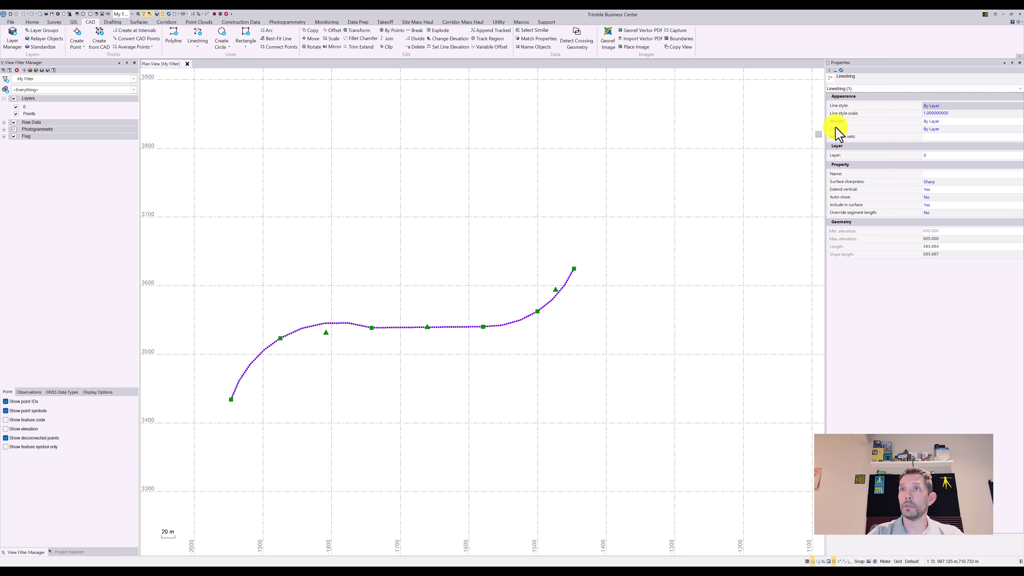
pyautogui.moveTo(371, 329); pyautogui.dragTo(352, 320)
pyautogui.click(702, 353)
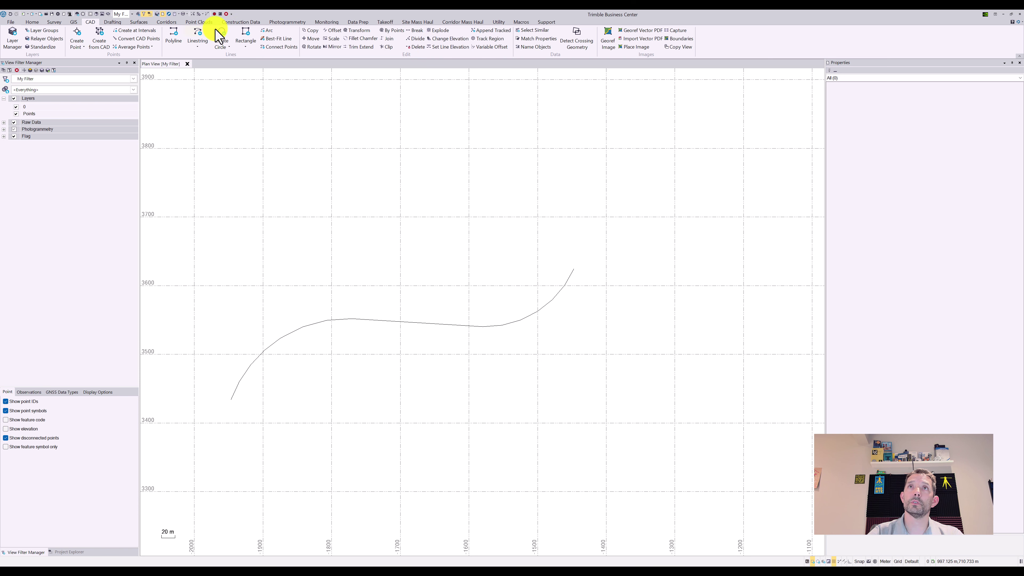
# Step: Offset the curved linestring 5 m to the left with a -2% vertical offset
pyautogui.click(333, 30)
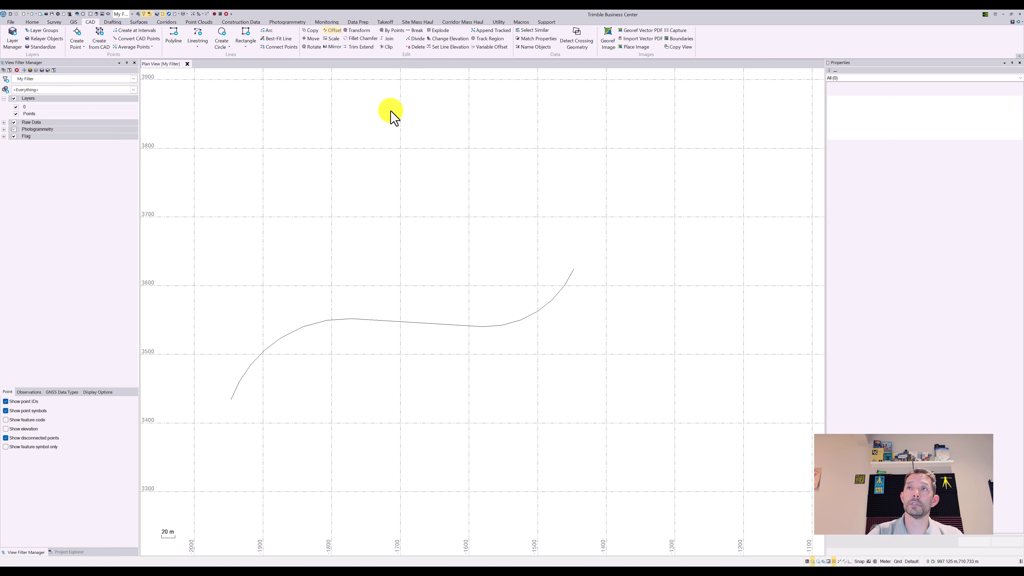
pyautogui.click(854, 130)
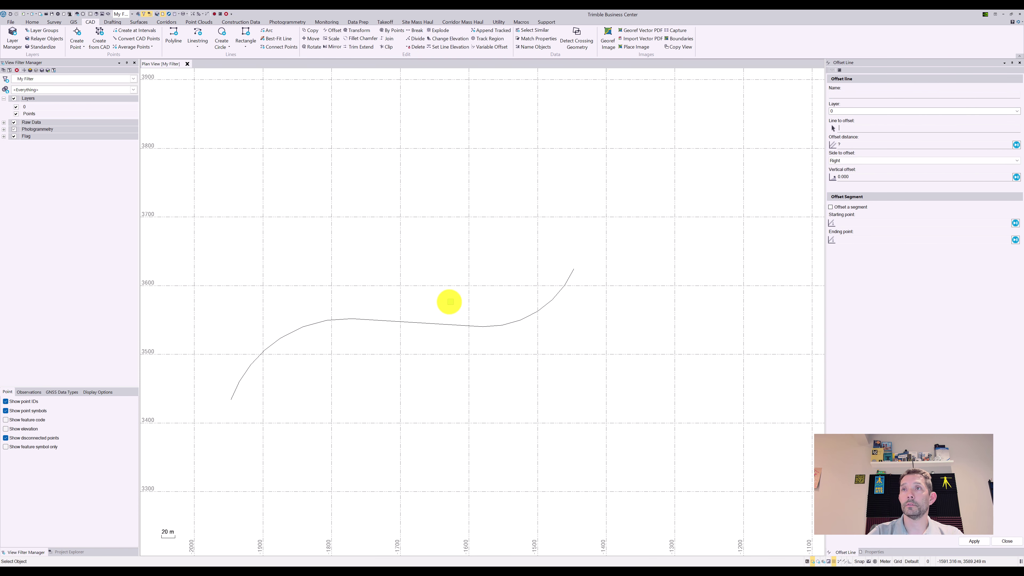
pyautogui.click(436, 321)
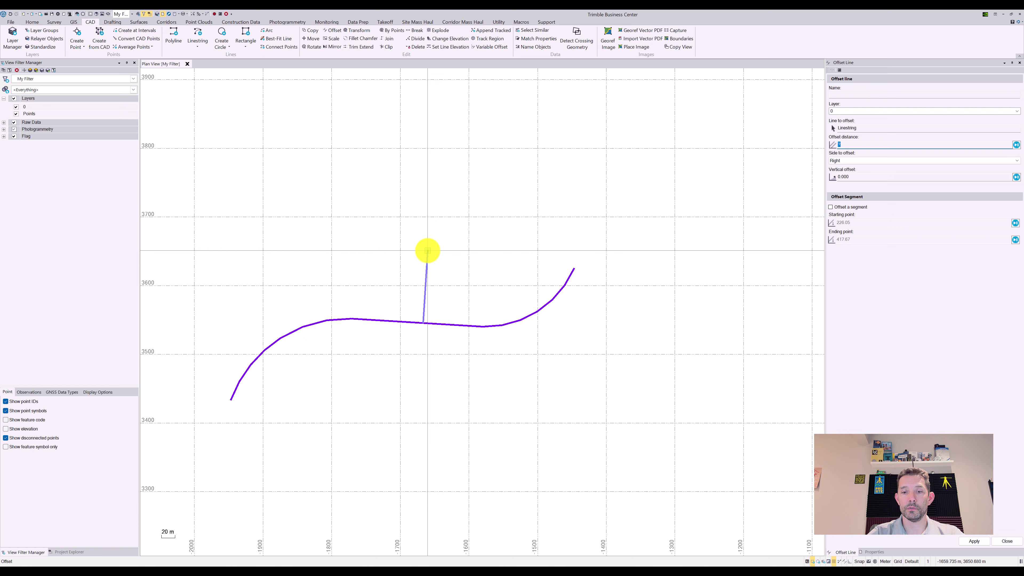
pyautogui.write('5')
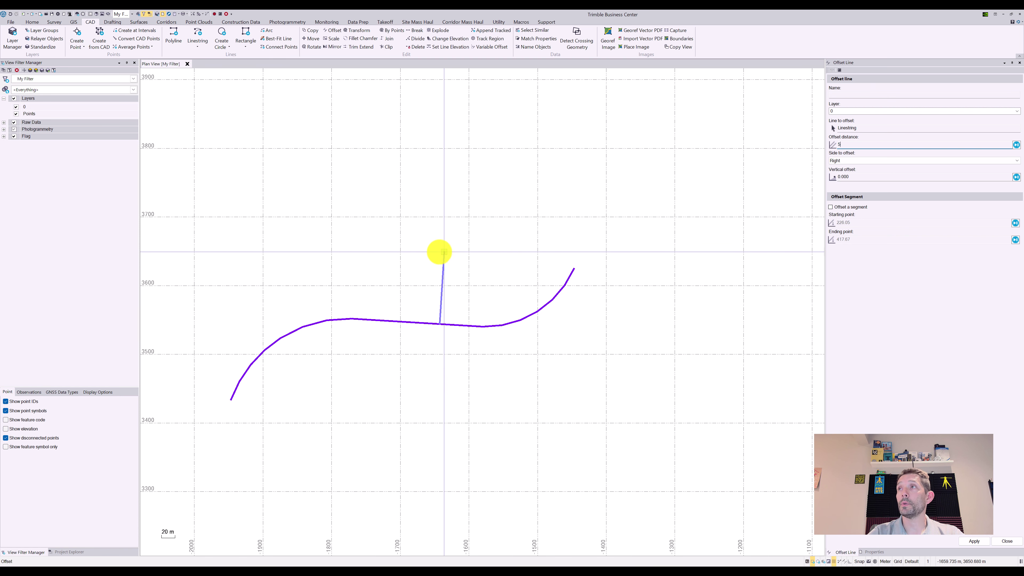
pyautogui.click(861, 176)
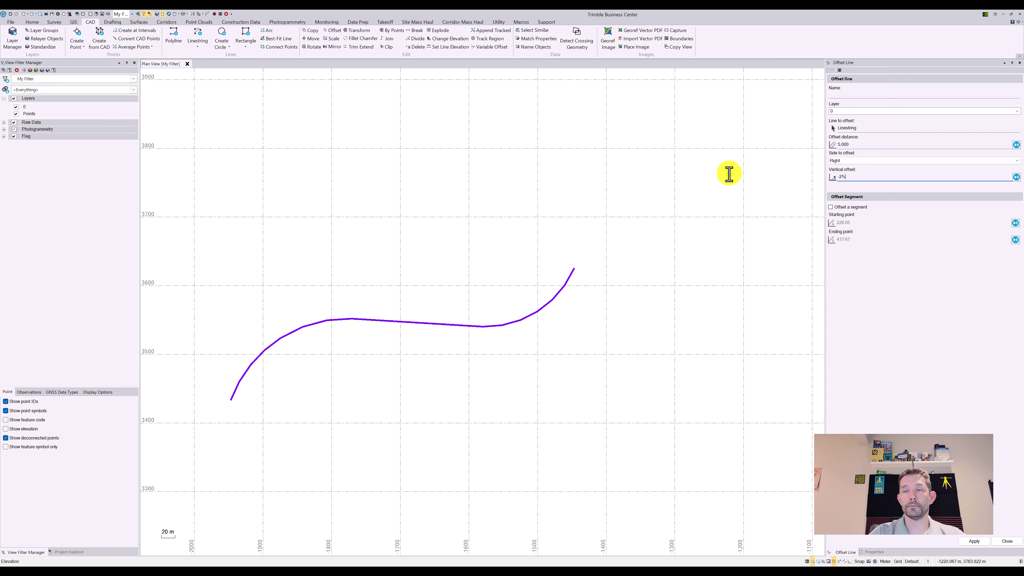
pyautogui.press('Return')
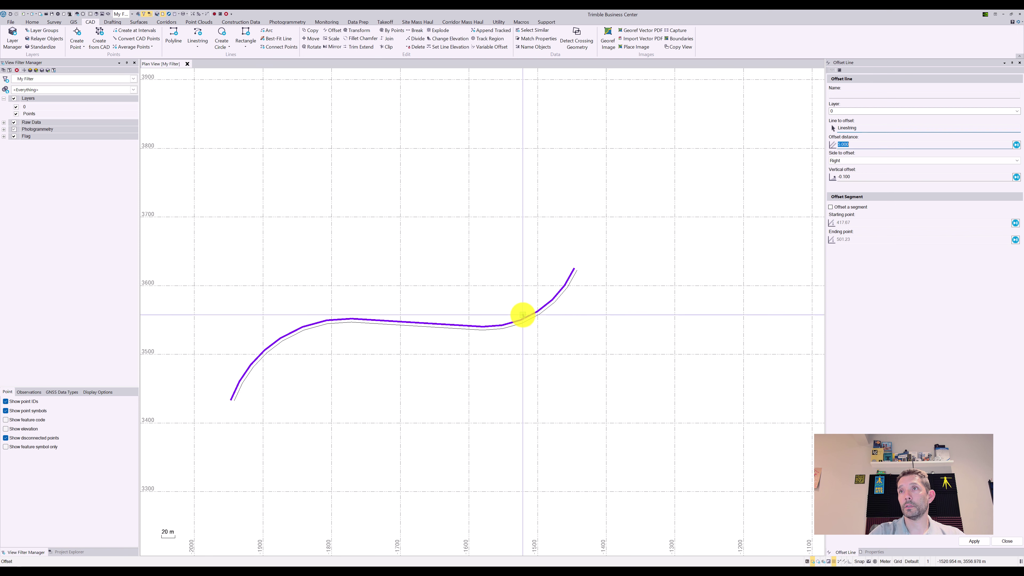
pyautogui.click(845, 162)
pyautogui.click(491, 154)
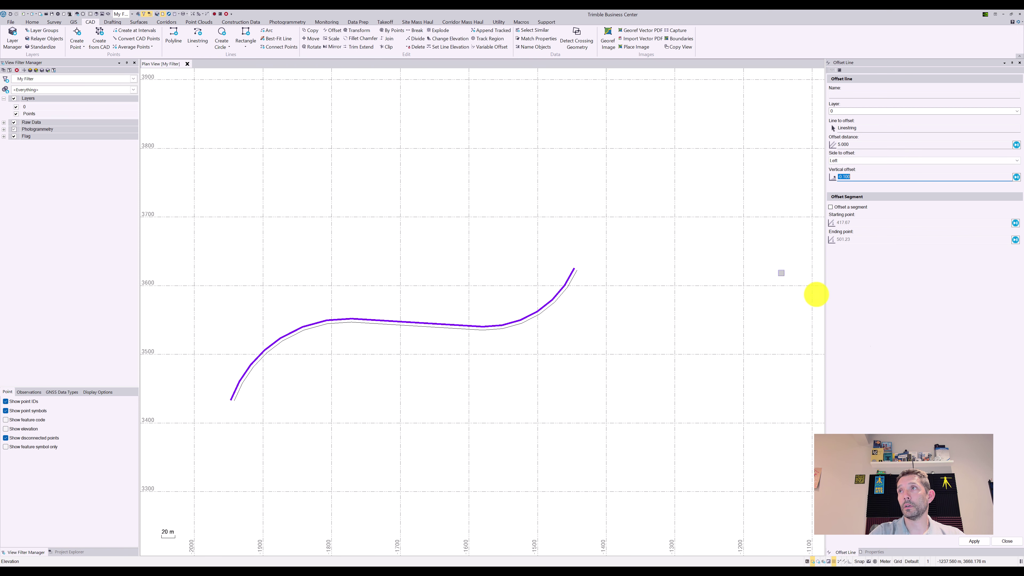
pyautogui.click(974, 542)
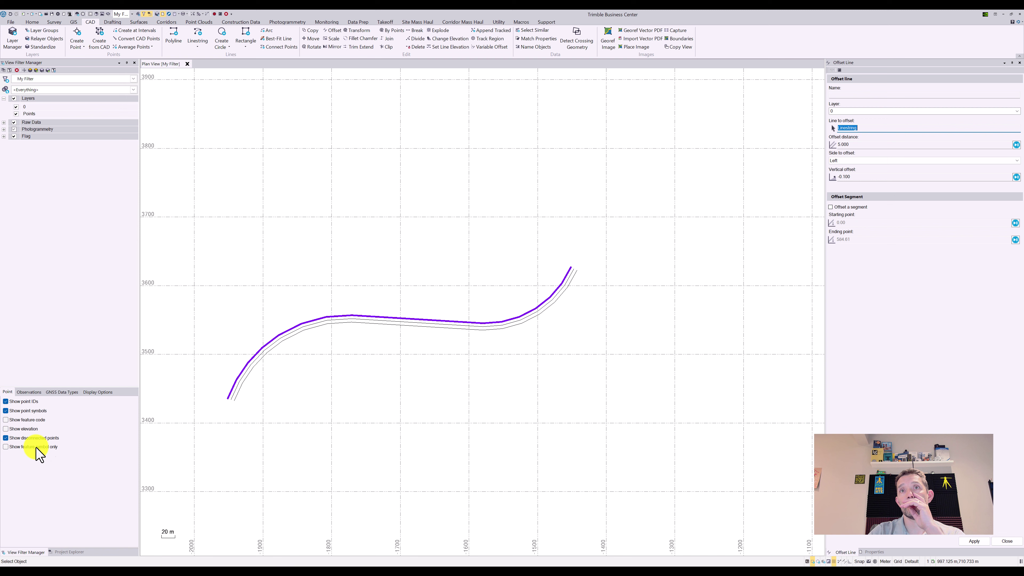
# Step: Select all three road lines and centre them in the plan view
pyautogui.click(657, 250)
pyautogui.moveTo(480, 357); pyautogui.dragTo(395, 205)
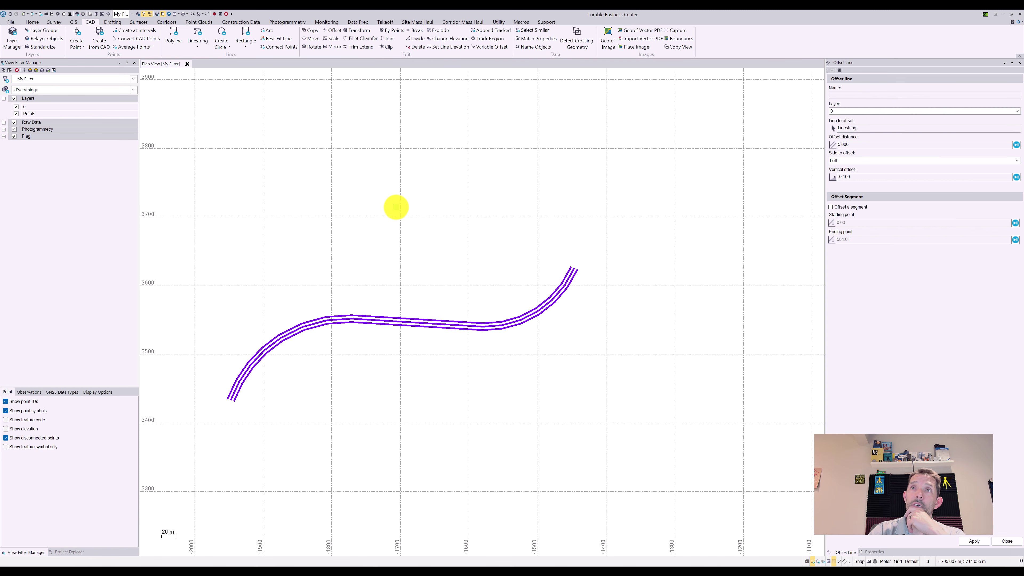
pyautogui.scroll(2, 346, 278)
pyautogui.moveTo(385, 293); pyautogui.dragTo(432, 203, button='middle')
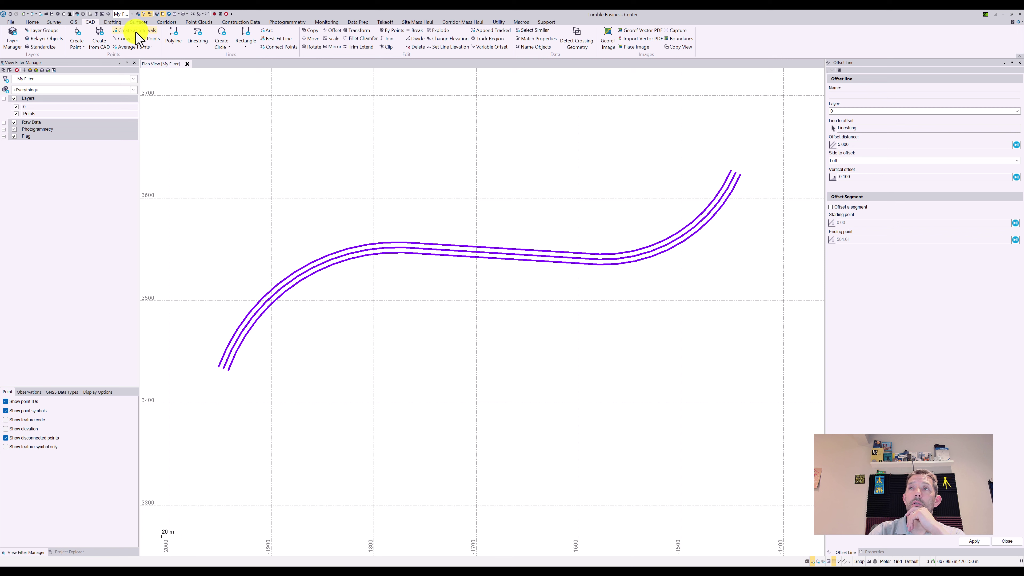
# Step: Create a surface named Finished Road from the three selected road lines
pyautogui.click(112, 22)
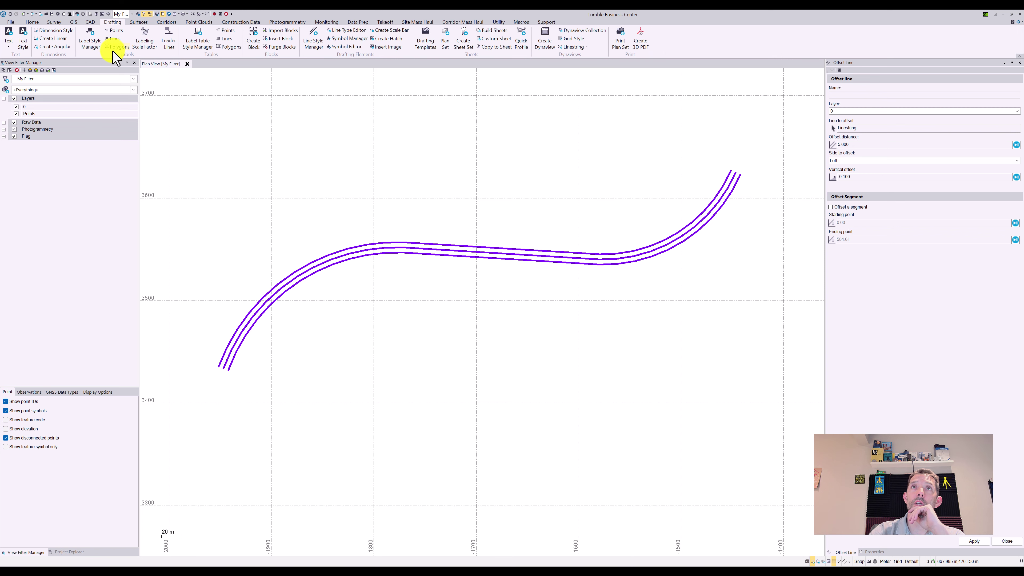
pyautogui.click(141, 22)
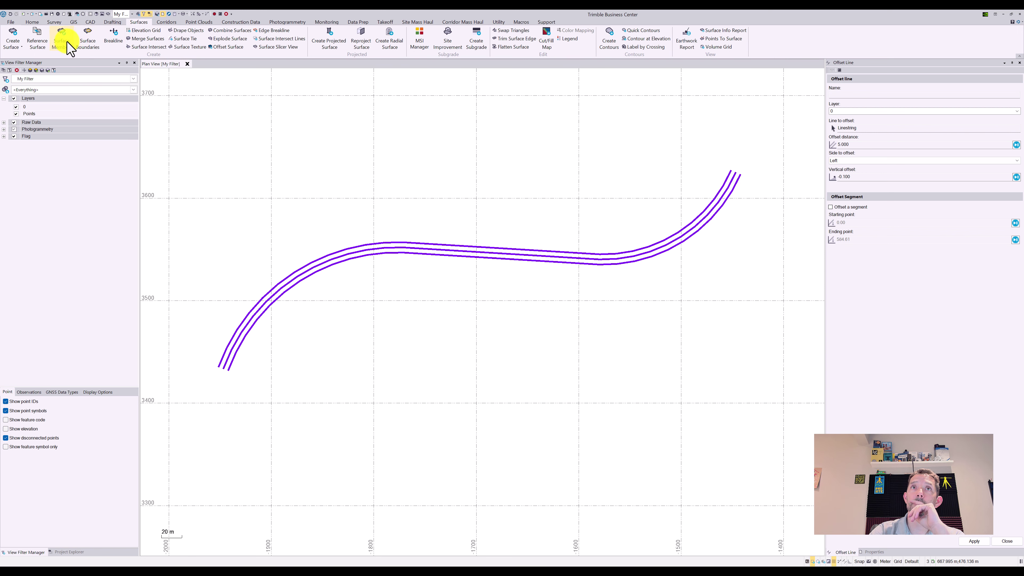
pyautogui.click(12, 38)
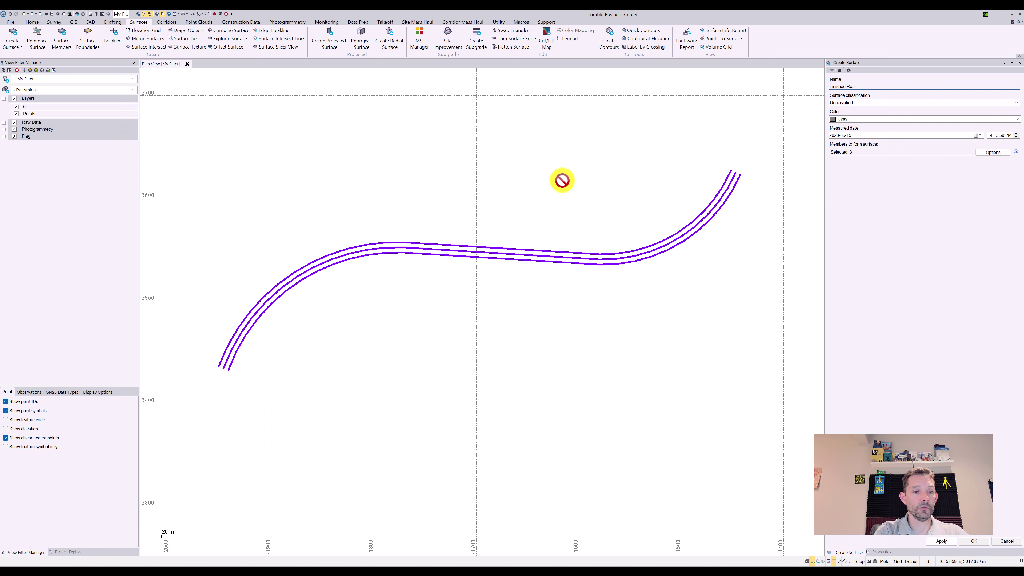
pyautogui.press('Return')
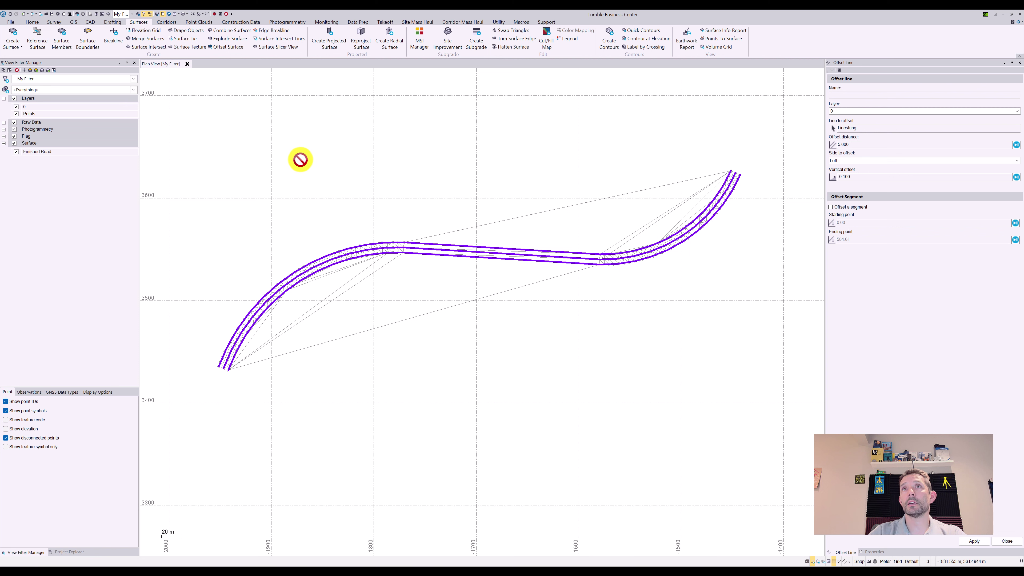
# Step: Open a 3D view and orbit it to inspect the Finished Road surface
pyautogui.click(97, 16)
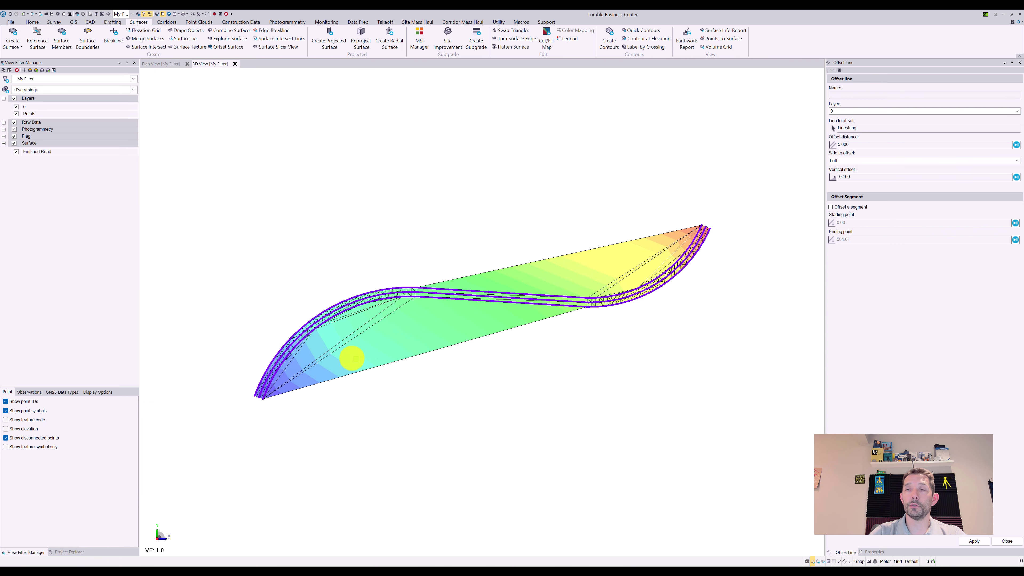
pyautogui.moveTo(442, 339); pyautogui.dragTo(359, 372)
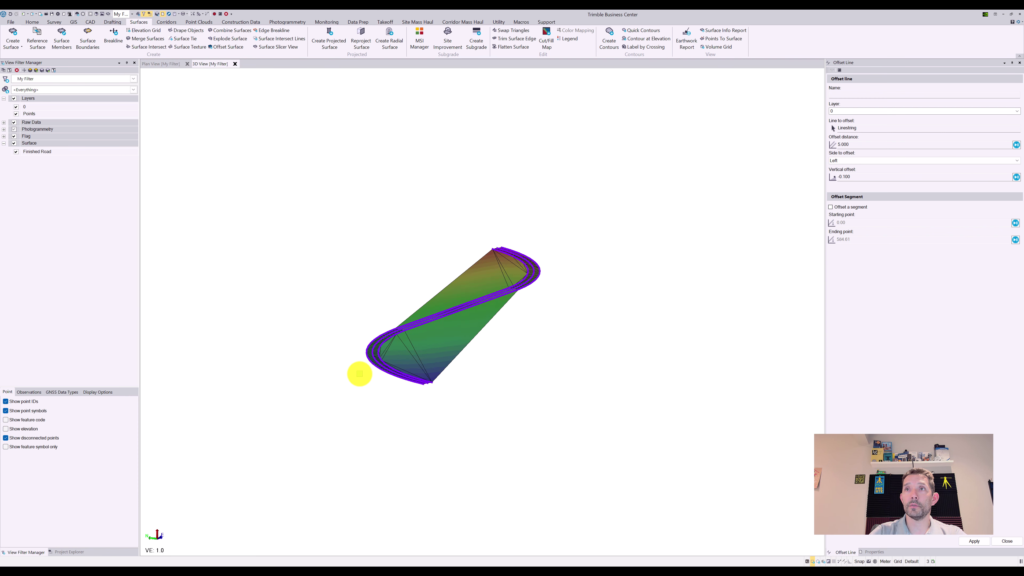
pyautogui.scroll(5, 483, 347)
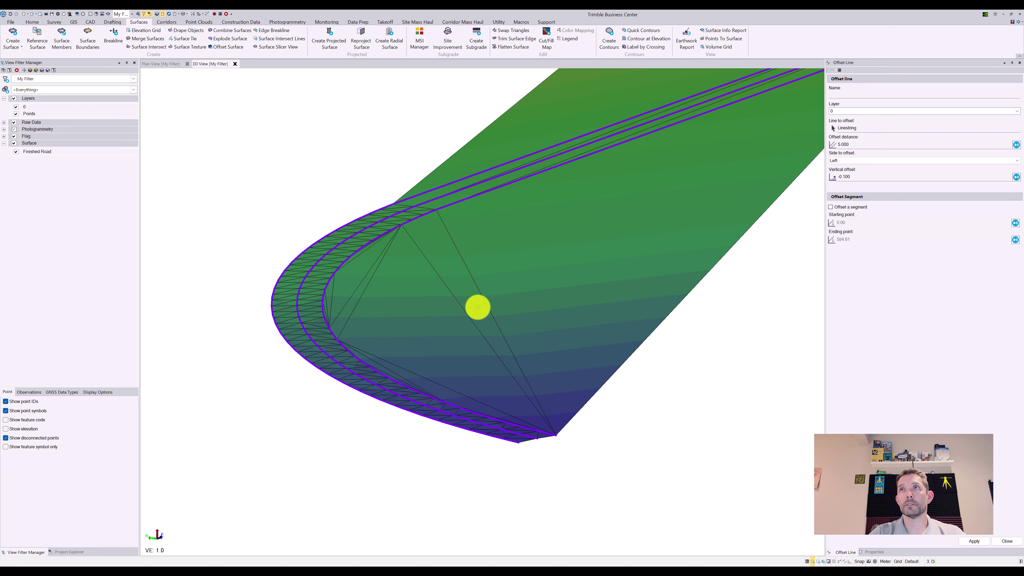
pyautogui.scroll(-4, 479, 305)
# Step: Arrange the plan and 3D views side by side in a new vertical tab group
pyautogui.rightClick(214, 75)
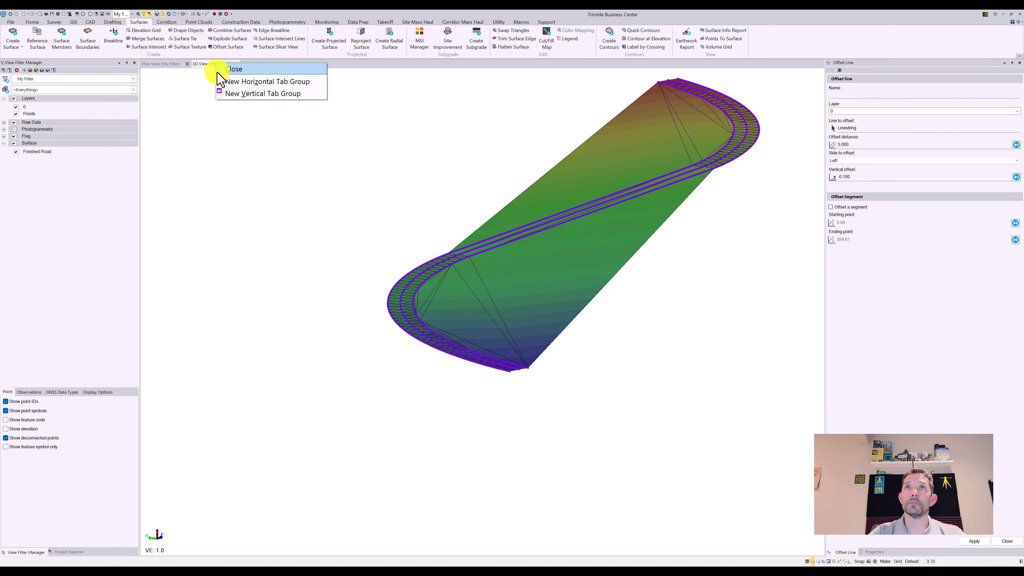
pyautogui.click(241, 93)
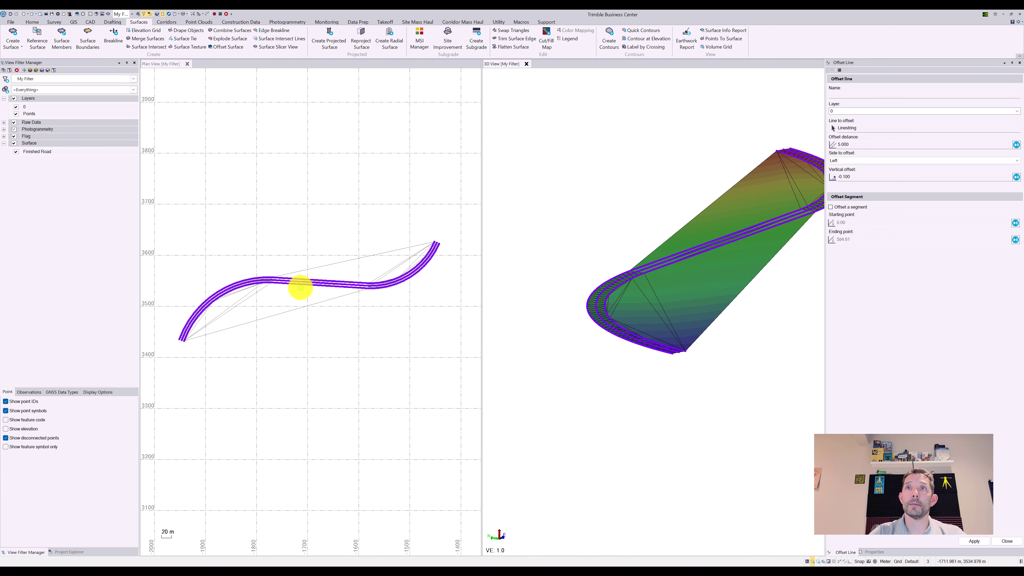
pyautogui.scroll(2, 300, 286)
pyautogui.scroll(-2, 357, 161)
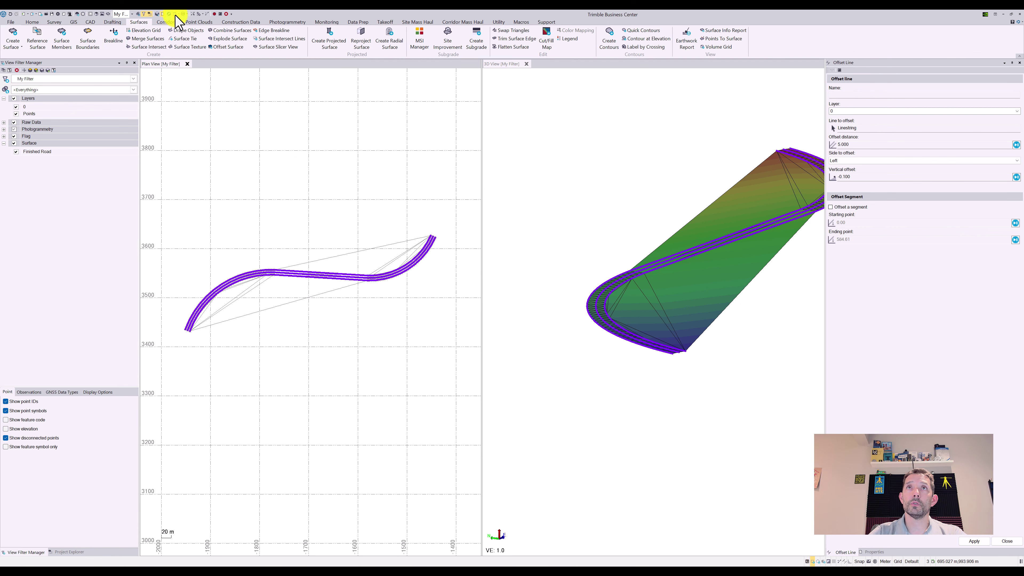
# Step: Start Trim Surface Edge and trim the first road-edge stretches using outside/inside point pairs
pyautogui.click(514, 39)
pyautogui.click(356, 198)
pyautogui.click(438, 299)
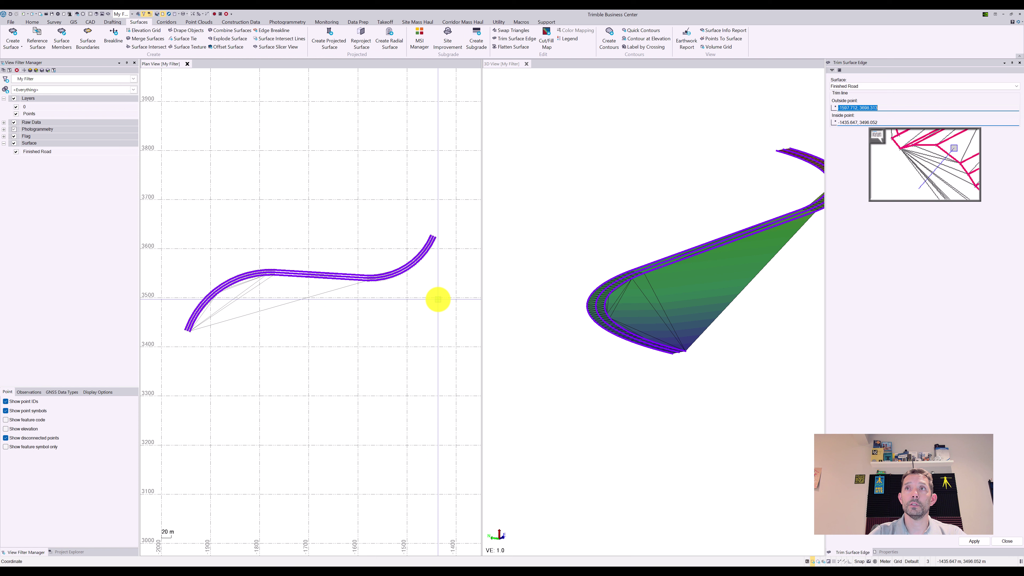
pyautogui.click(279, 356)
pyautogui.click(219, 238)
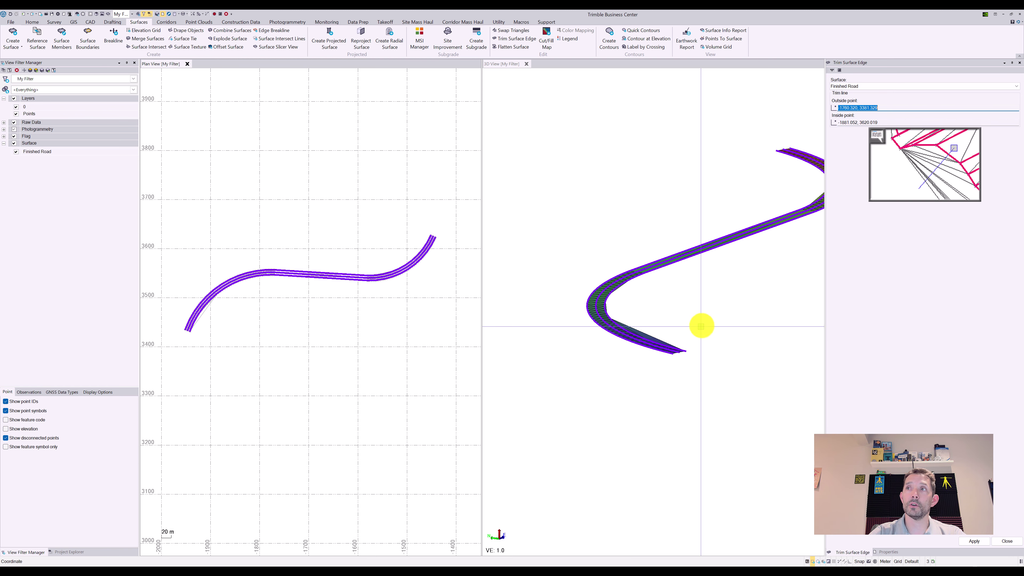
pyautogui.click(219, 327)
pyautogui.click(168, 295)
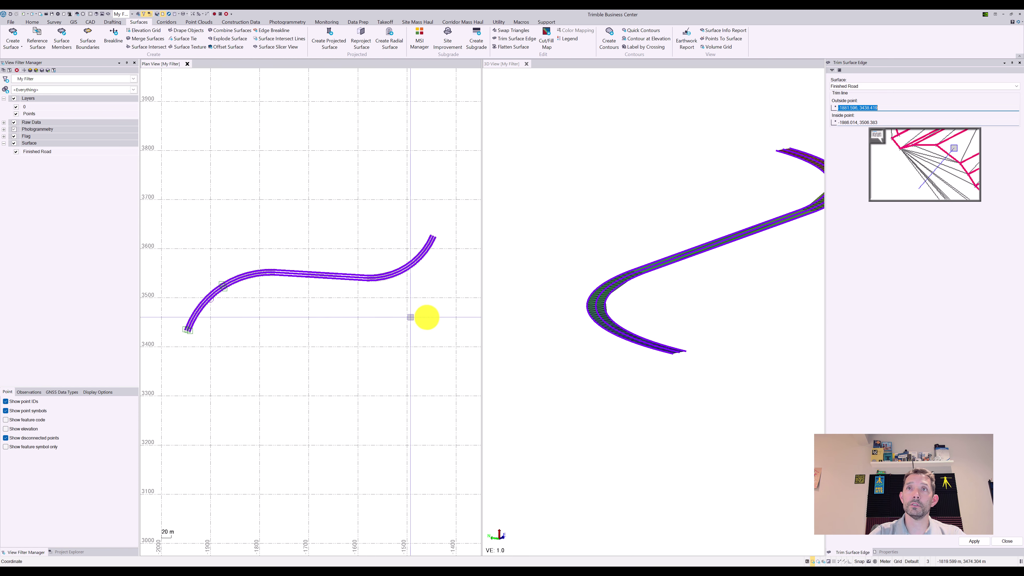
pyautogui.moveTo(736, 309); pyautogui.dragTo(720, 295, button='middle')
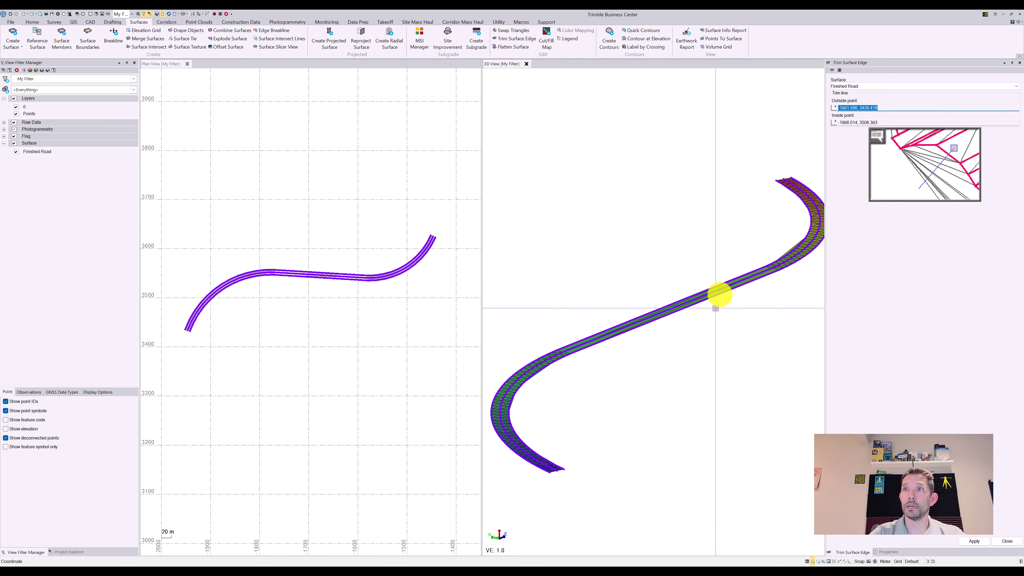
pyautogui.scroll(5, 226, 281)
# Step: Continue trimming stray triangles along the road edges while panning along the road
pyautogui.click(343, 292)
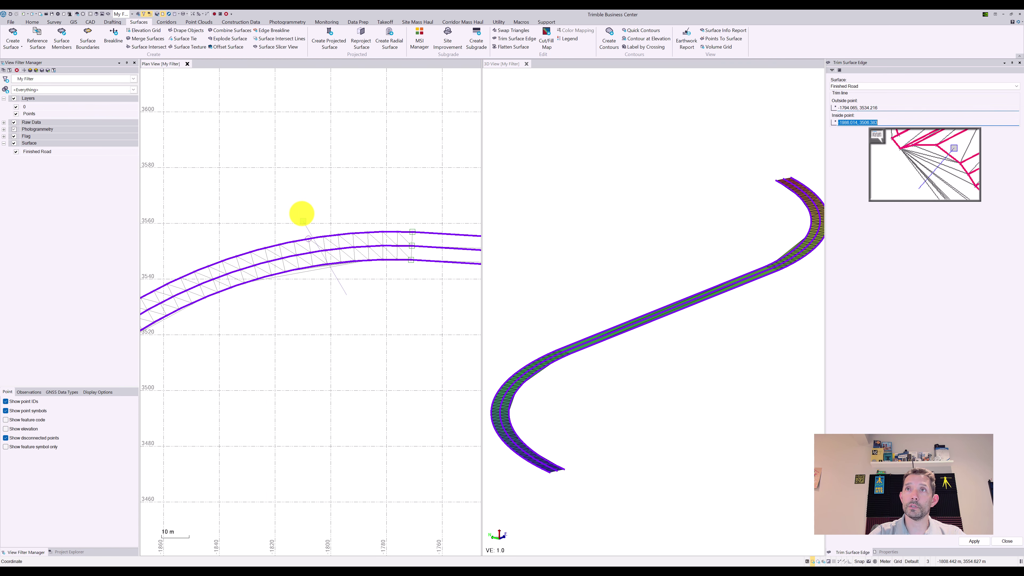
pyautogui.click(299, 204)
pyautogui.moveTo(428, 350); pyautogui.dragTo(281, 404, button='middle')
pyautogui.moveTo(434, 381); pyautogui.dragTo(320, 218, button='middle')
pyautogui.click(290, 213)
pyautogui.click(329, 341)
pyautogui.scroll(-2, 384, 413)
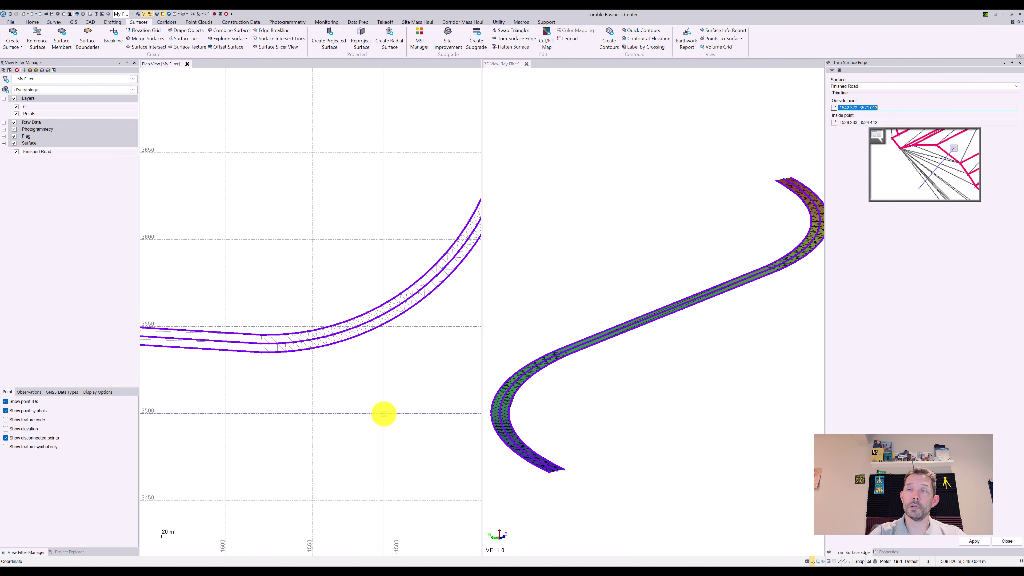
pyautogui.scroll(-1, 384, 413)
pyautogui.click(438, 220)
pyautogui.click(458, 258)
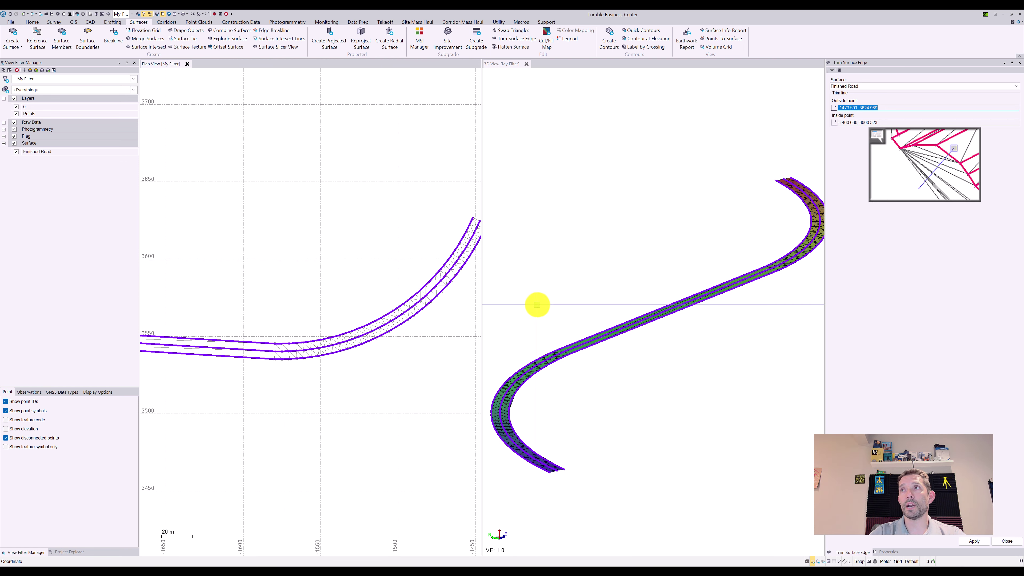
# Step: Trim the western curve and southern end, then check the whole road in 3D
pyautogui.moveTo(636, 313); pyautogui.dragTo(649, 366, button='middle')
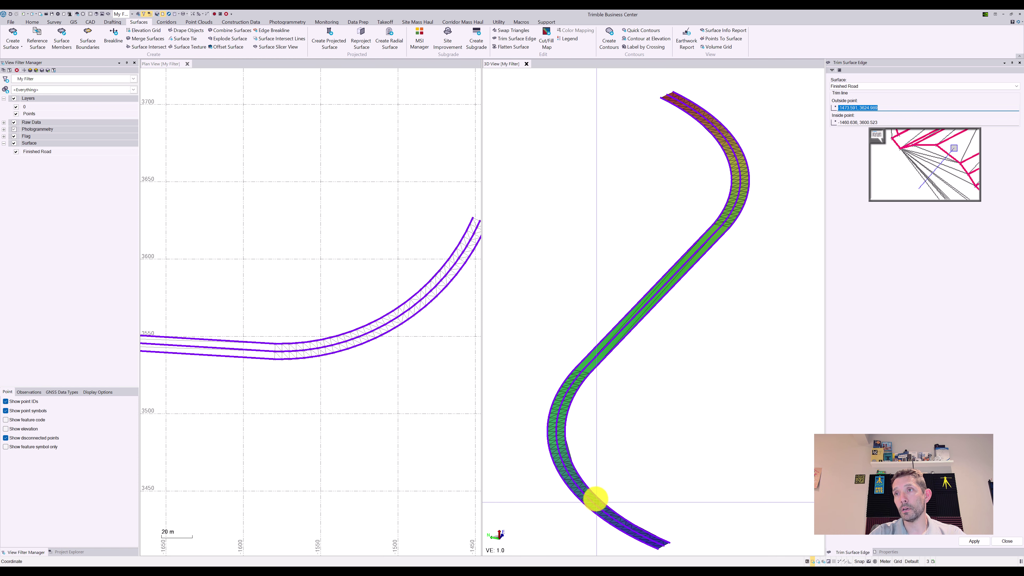
pyautogui.scroll(5, 525, 389)
pyautogui.moveTo(180, 434); pyautogui.dragTo(321, 329, button='middle')
pyautogui.scroll(10, 327, 221)
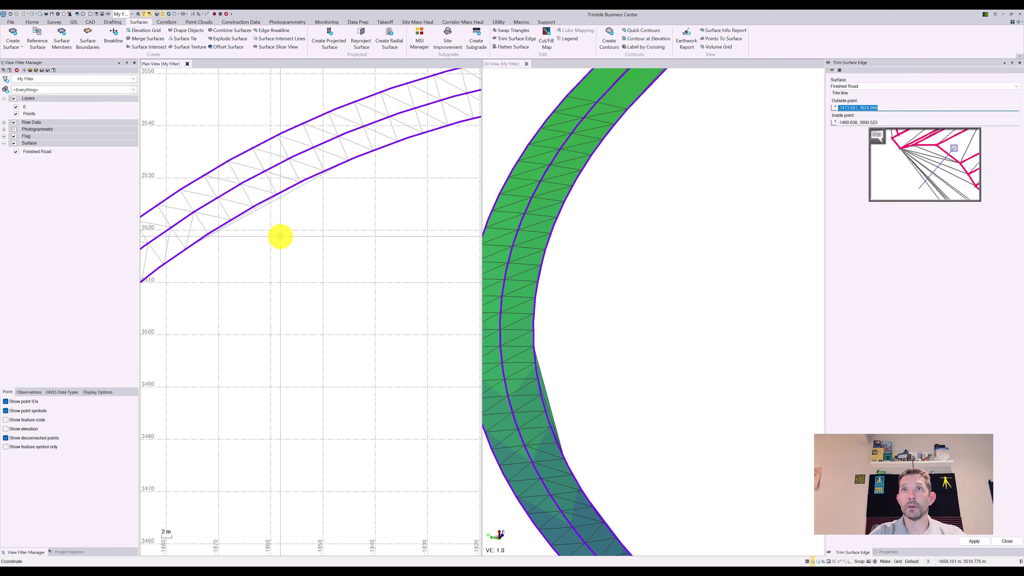
pyautogui.click(280, 236)
pyautogui.click(214, 182)
pyautogui.scroll(-3, 399, 292)
pyautogui.scroll(-5, 736, 329)
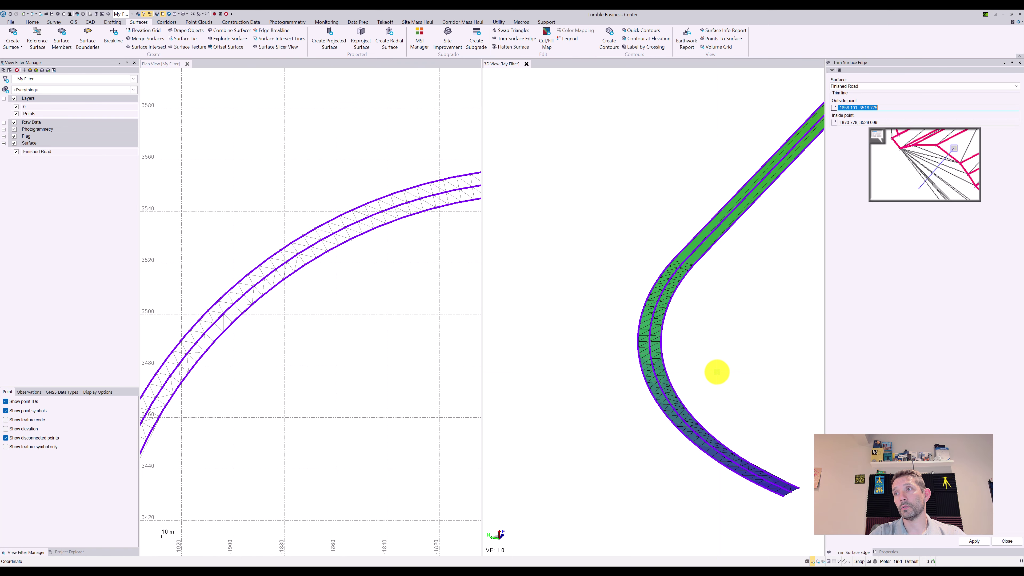
pyautogui.moveTo(240, 469); pyautogui.dragTo(425, 330, button='middle')
pyautogui.click(386, 336)
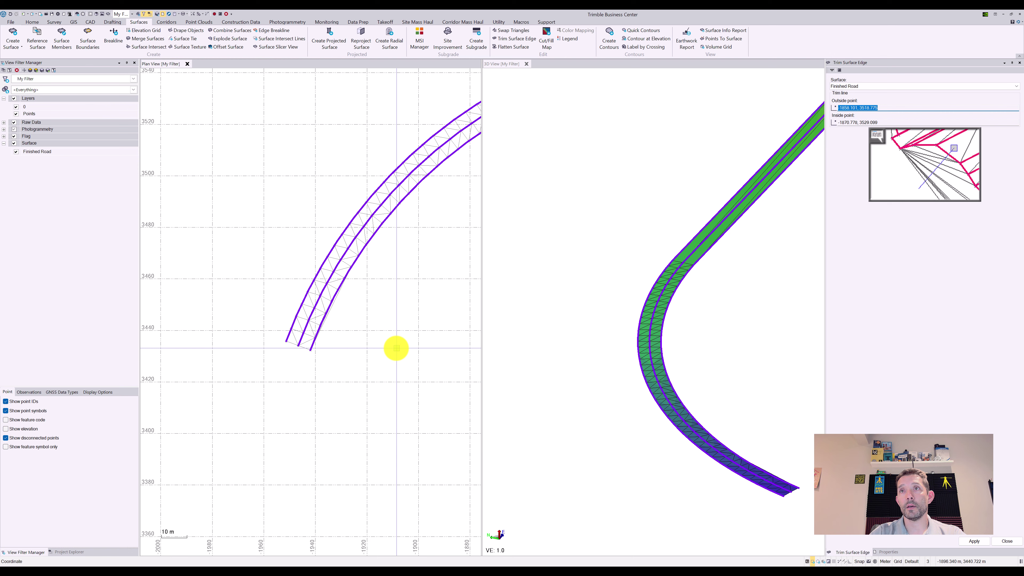
pyautogui.click(296, 274)
pyautogui.scroll(-2, 470, 400)
pyautogui.moveTo(805, 423); pyautogui.dragTo(736, 347, button='middle')
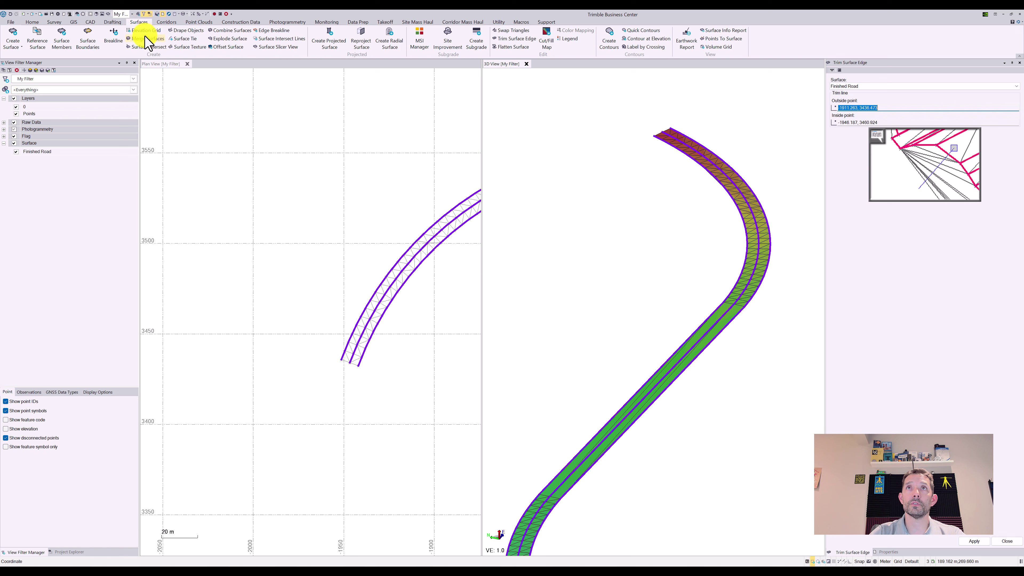
# Step: Close the Create Surface Edge Breakline command and select Breakline [0] at the road end
pyautogui.click(275, 31)
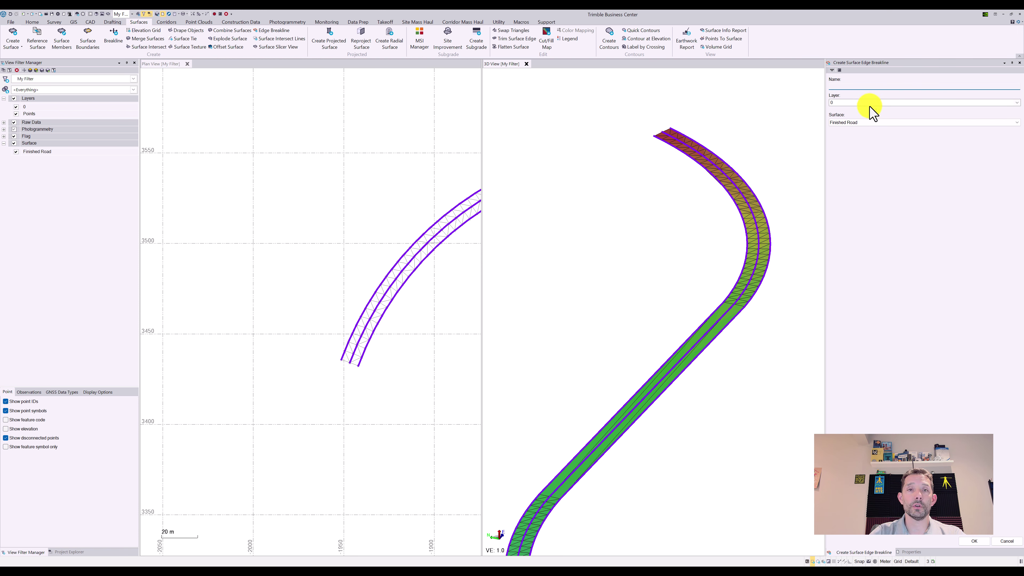
pyautogui.click(974, 541)
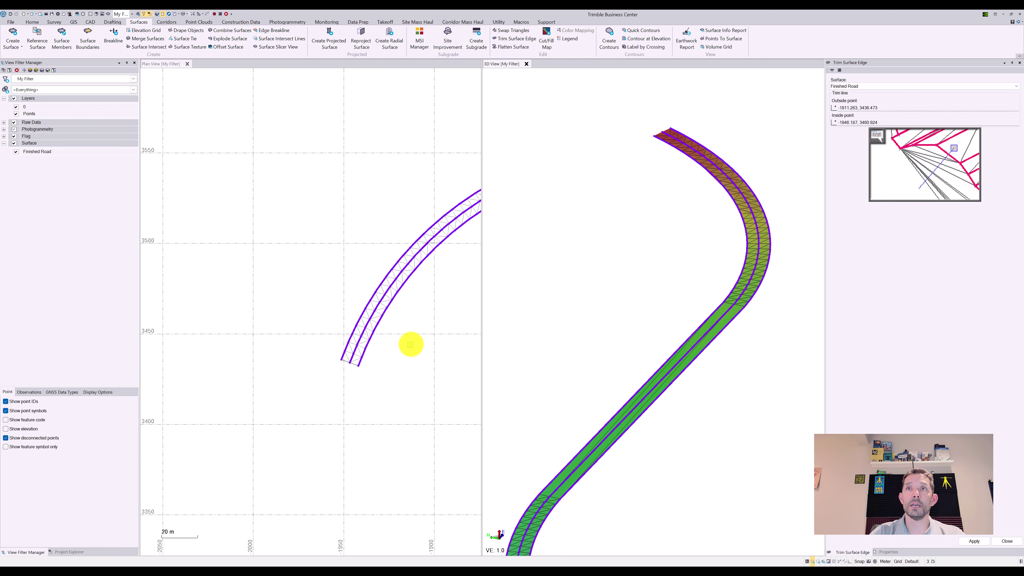
pyautogui.click(352, 365)
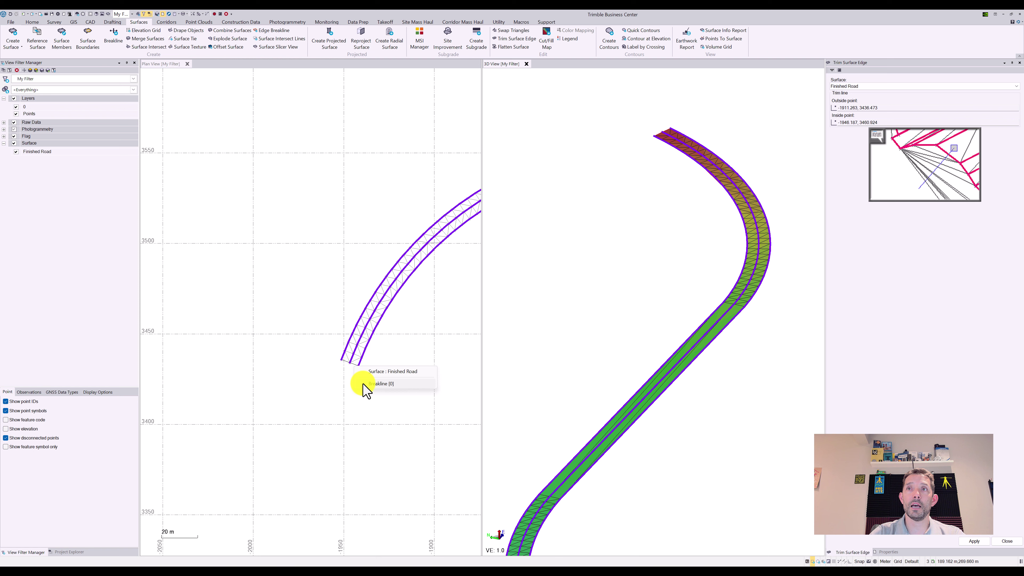
pyautogui.click(364, 385)
pyautogui.scroll(-5, 375, 375)
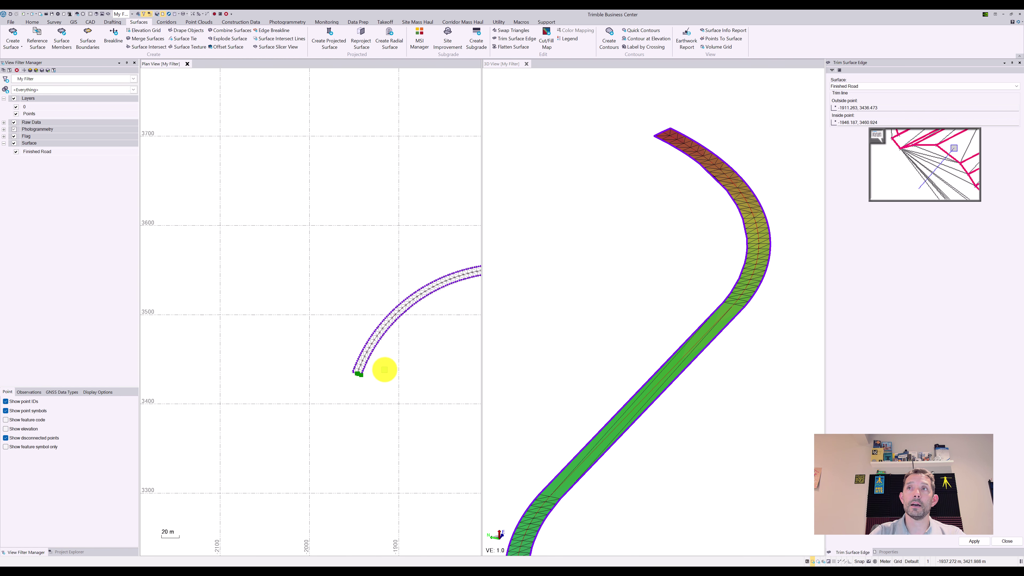
pyautogui.moveTo(399, 365); pyautogui.dragTo(344, 380, button='middle')
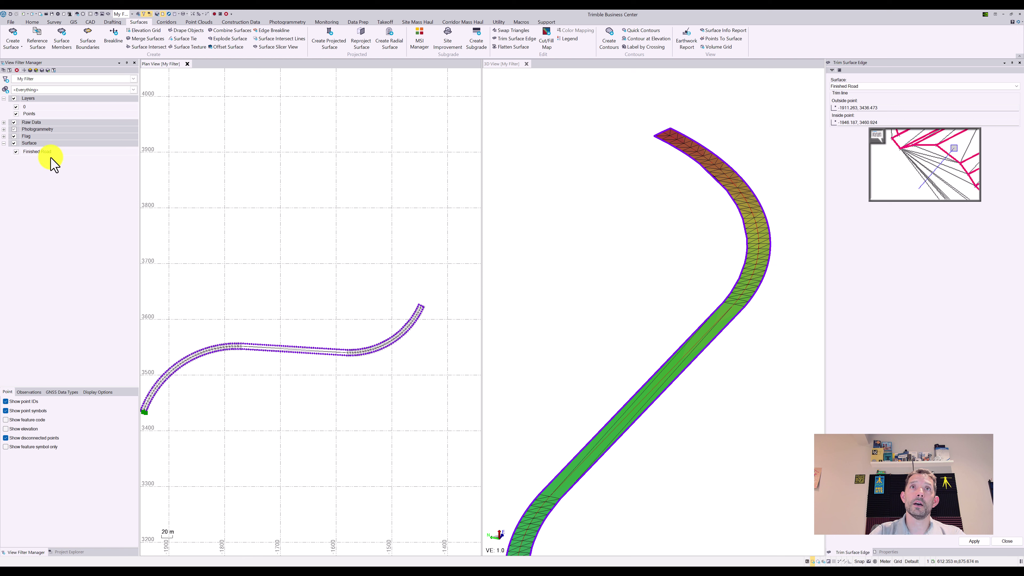
# Step: Expand Surfaces in Project Explorer to show Finished Road, then select Linestring [0] in the plan
pyautogui.click(68, 551)
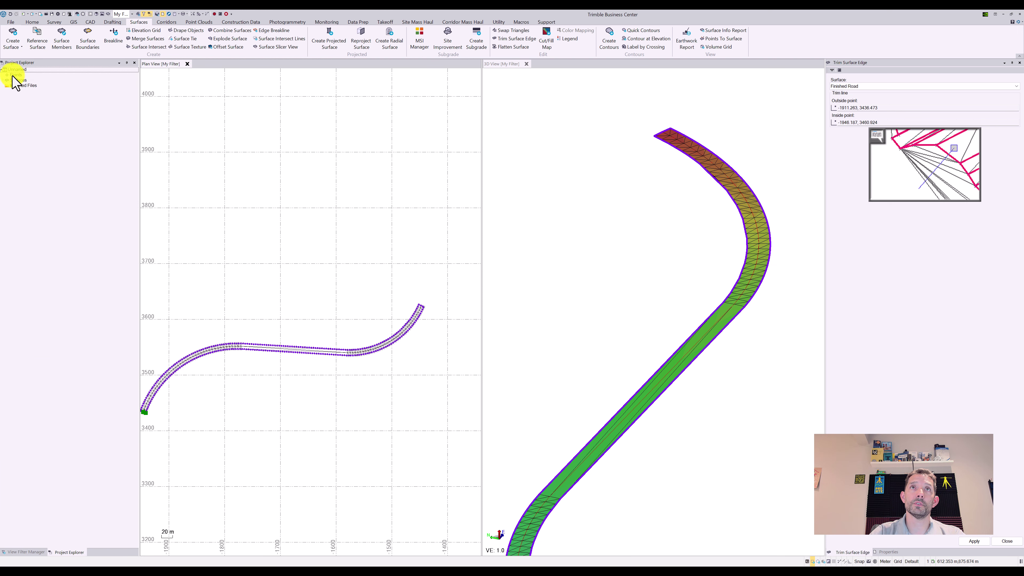
pyautogui.click(4, 80)
pyautogui.rightClick(21, 85)
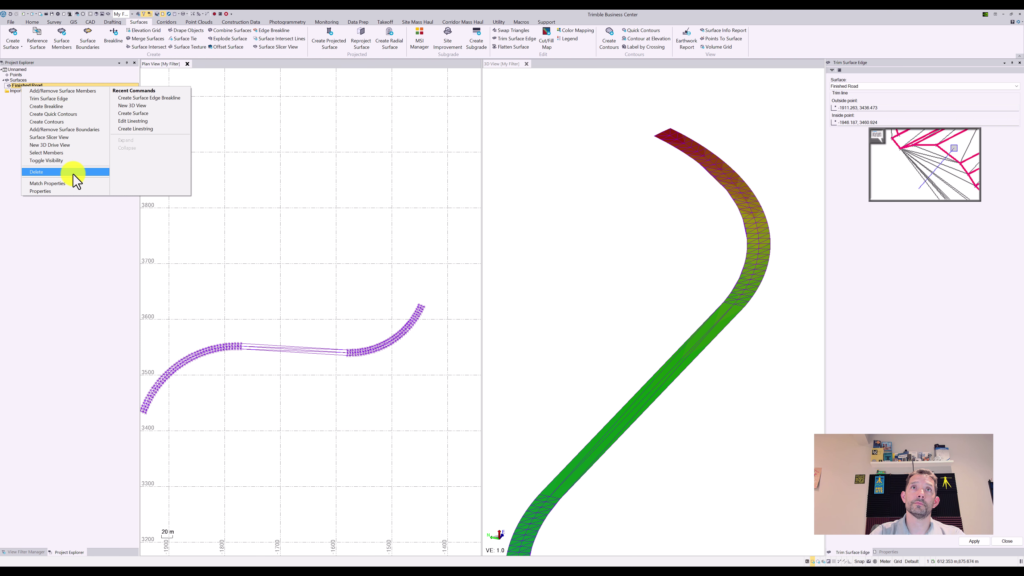
pyautogui.click(331, 148)
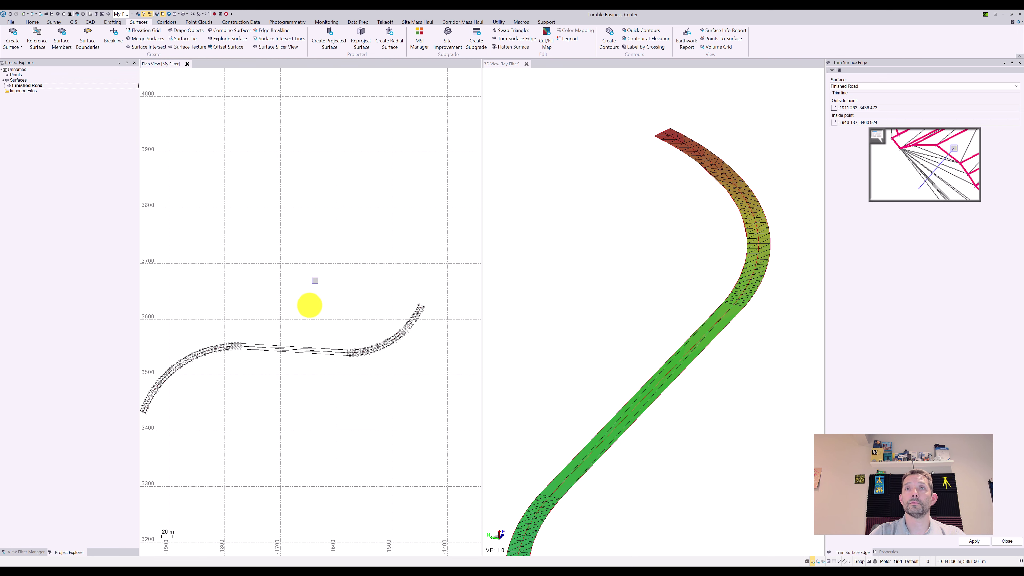
pyautogui.scroll(5, 310, 332)
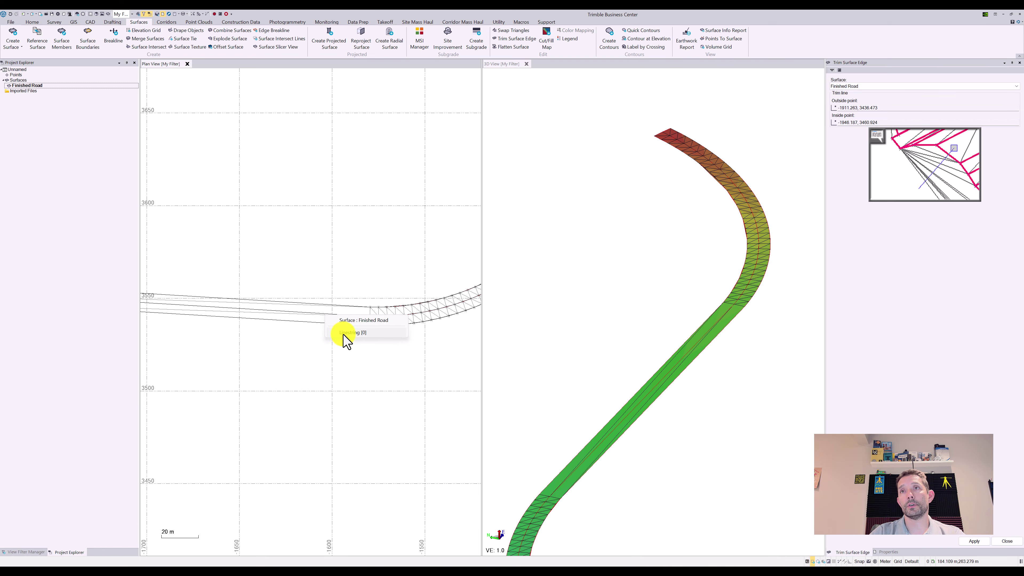
pyautogui.click(345, 333)
# Step: Change the linestring segment's end-point elevation from 603.000 to 603.010 and save
pyautogui.rightClick(342, 318)
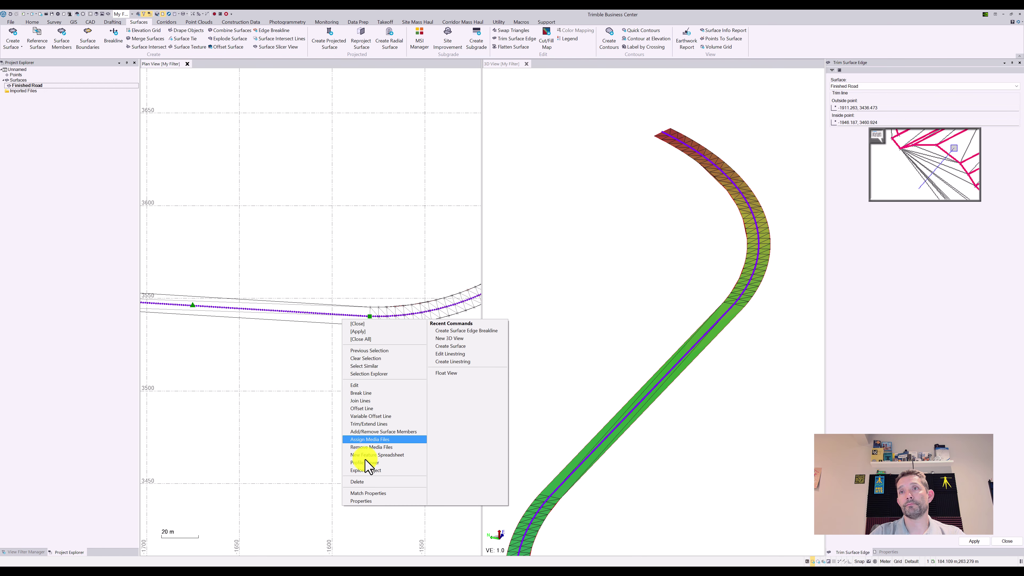
pyautogui.click(370, 385)
pyautogui.click(368, 317)
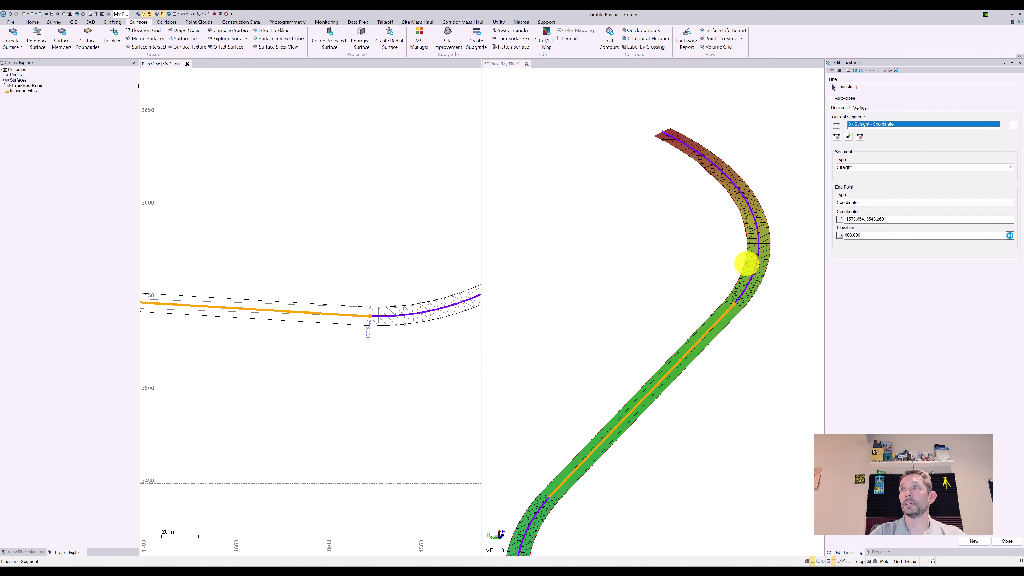
pyautogui.click(744, 263)
pyautogui.click(871, 235)
pyautogui.moveTo(857, 235); pyautogui.dragTo(871, 253)
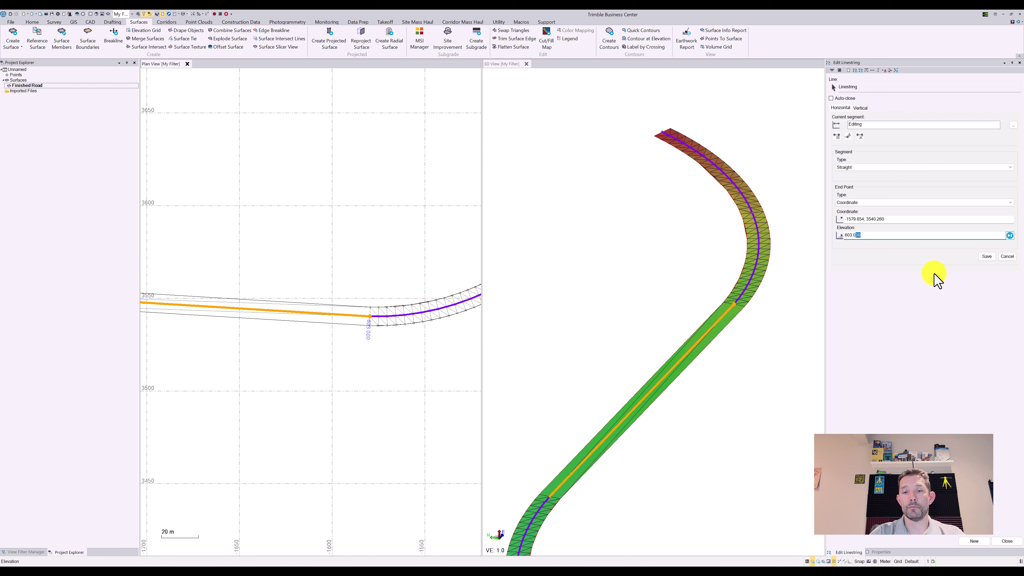
pyautogui.click(986, 257)
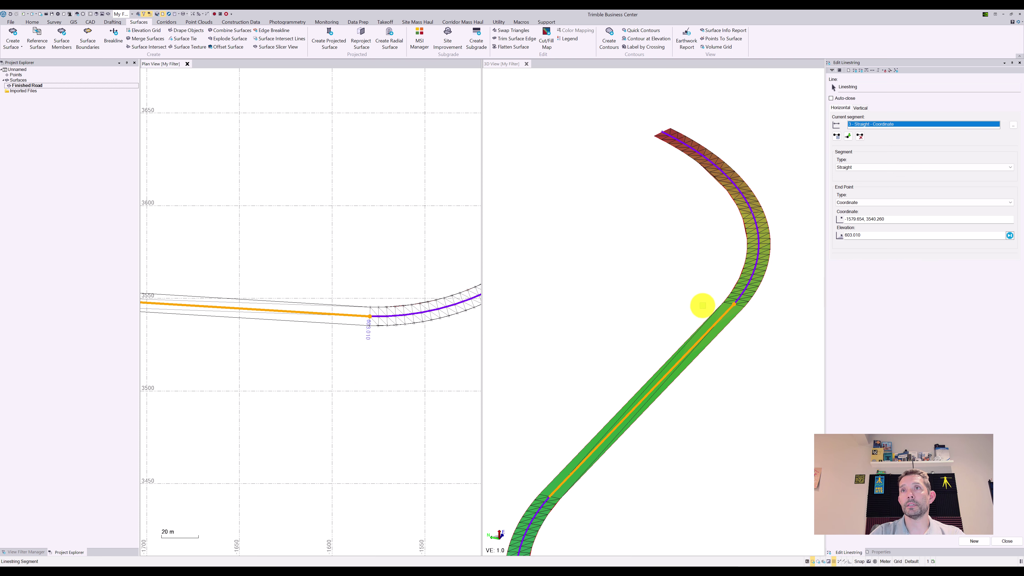
# Step: Select another linestring segment and bring the road's right end into view
pyautogui.scroll(-2, 613, 300)
pyautogui.scroll(-2, 430, 303)
pyautogui.scroll(-1, 430, 303)
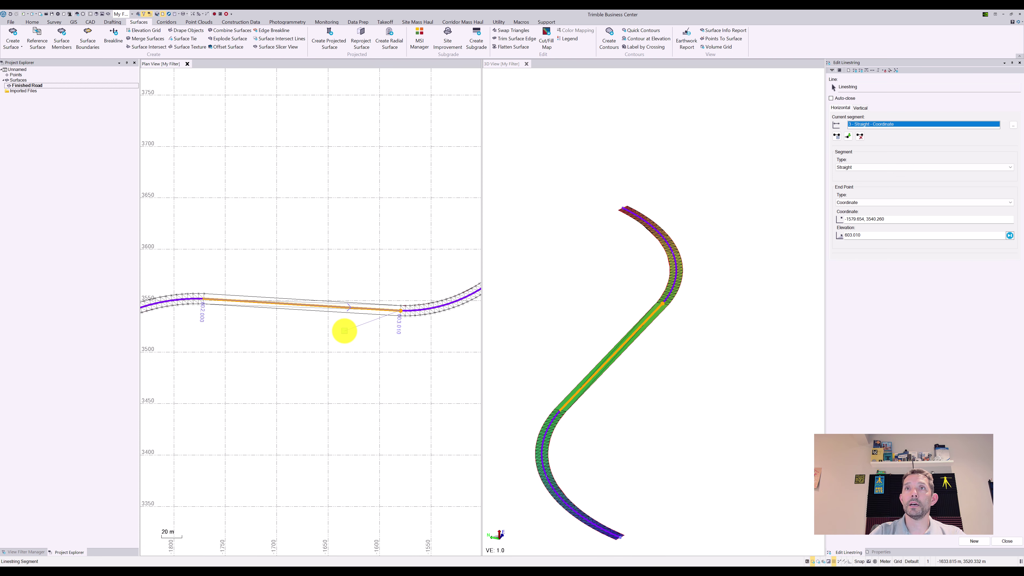
pyautogui.click(336, 338)
pyautogui.moveTo(336, 337); pyautogui.dragTo(432, 300, button='middle')
pyautogui.scroll(-2, 432, 300)
pyautogui.scroll(-1, 432, 299)
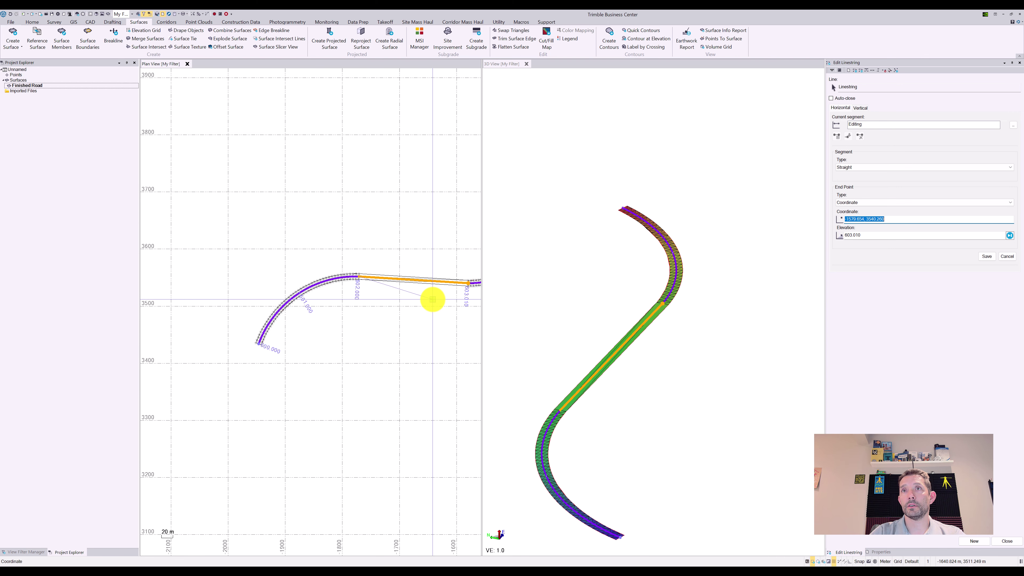
pyautogui.moveTo(433, 299); pyautogui.dragTo(327, 331, button='middle')
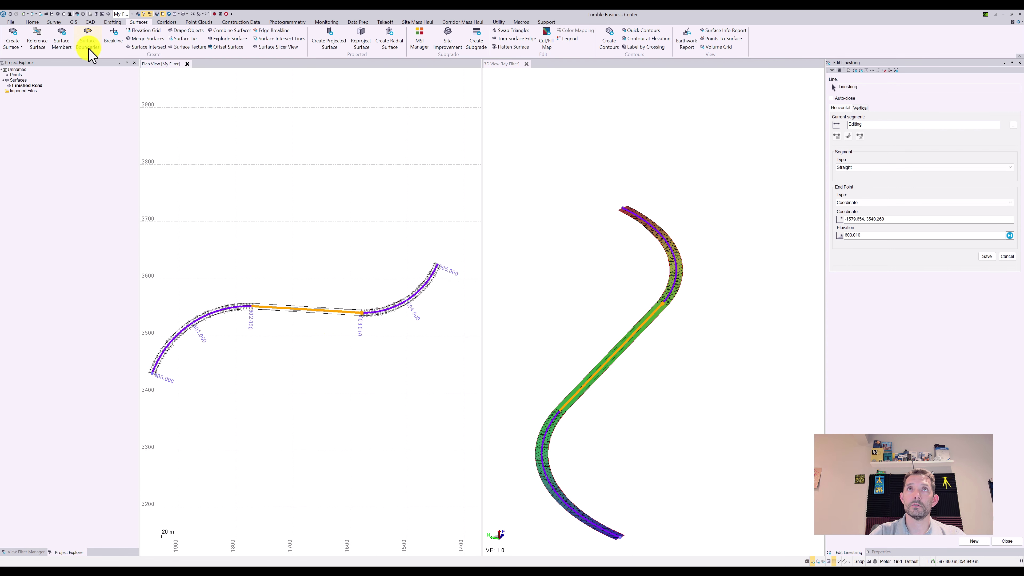
# Step: Add the edited linestring to Finished Road's surface members
pyautogui.click(62, 40)
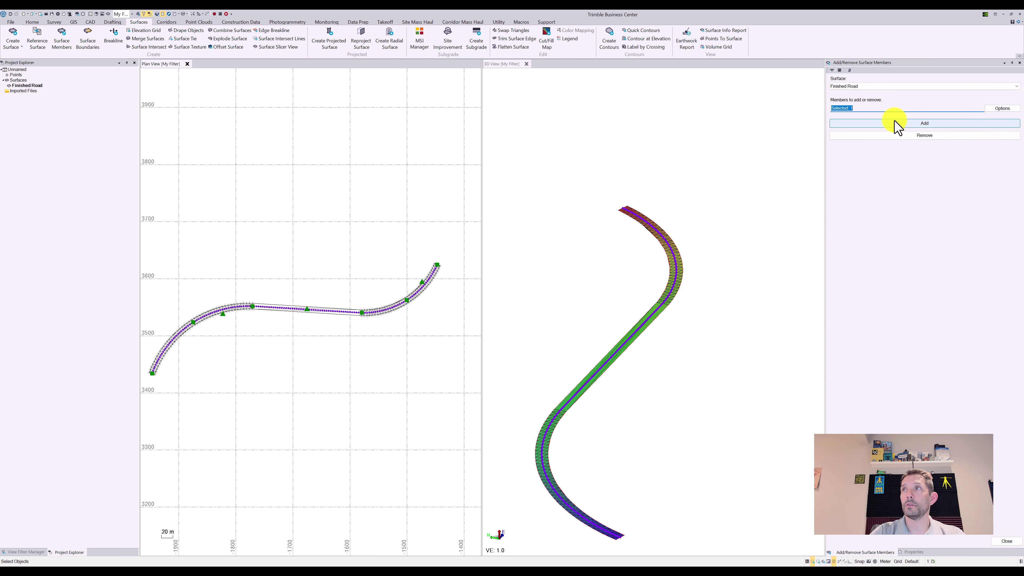
pyautogui.click(884, 122)
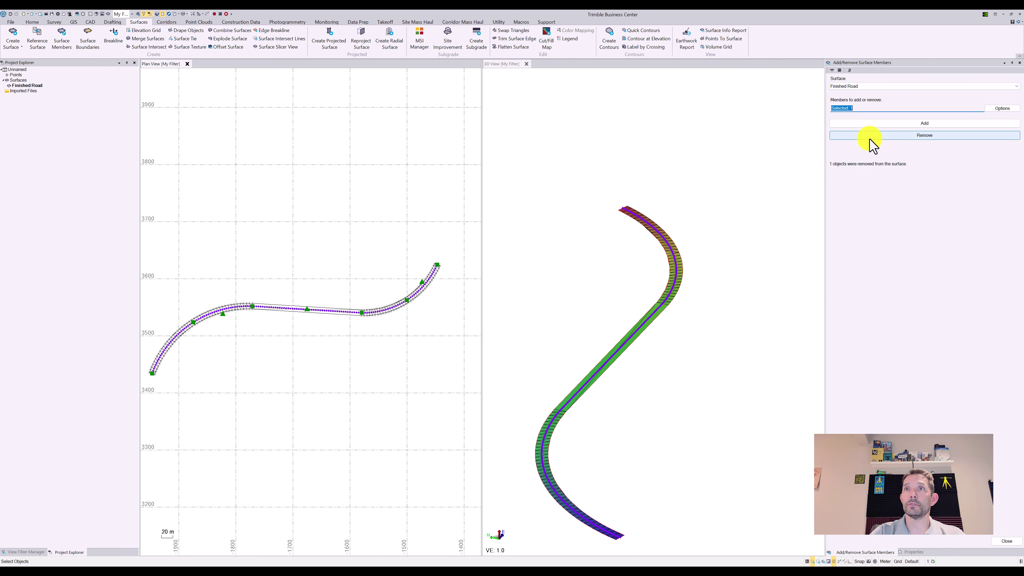
pyautogui.click(868, 125)
pyautogui.scroll(4, 364, 298)
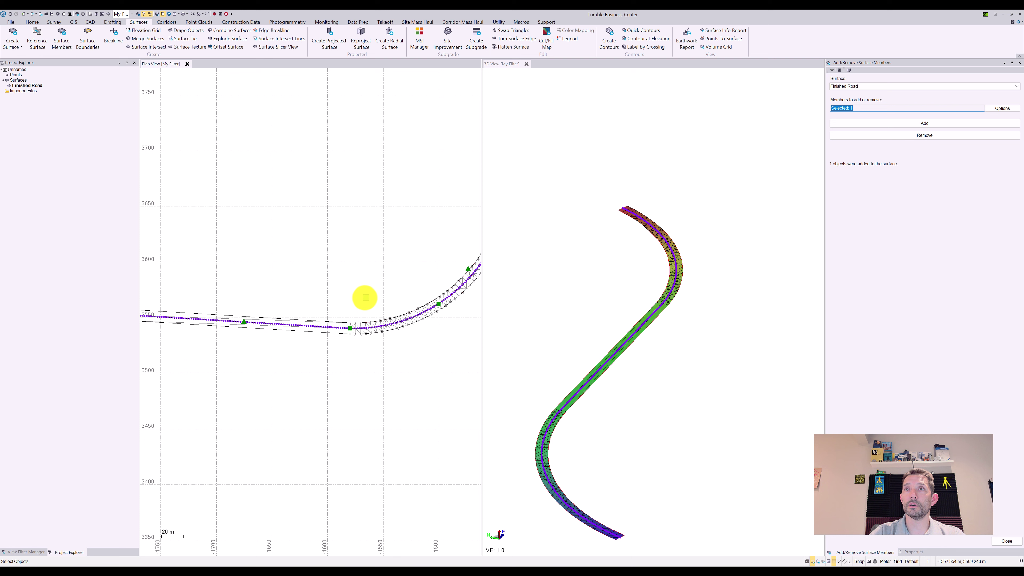
# Step: Remove Breakline [0] from Finished Road's surface members and clear the selection
pyautogui.click(298, 325)
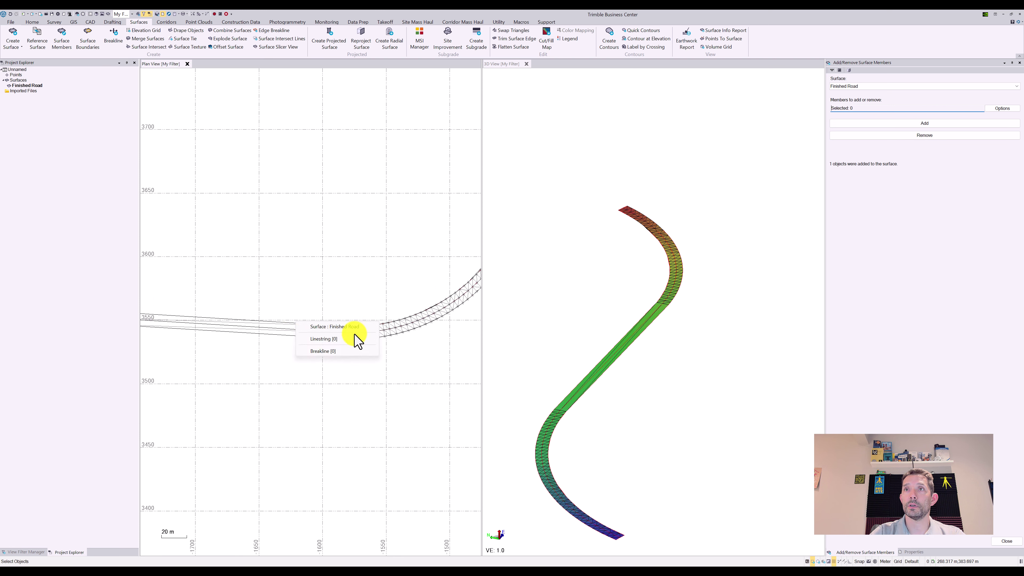
pyautogui.click(343, 351)
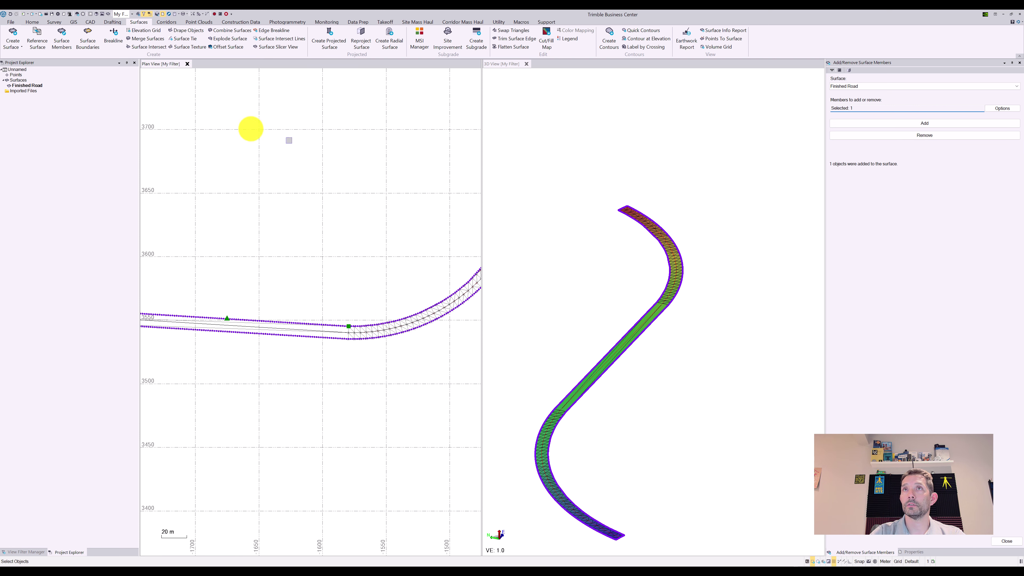
pyautogui.click(74, 40)
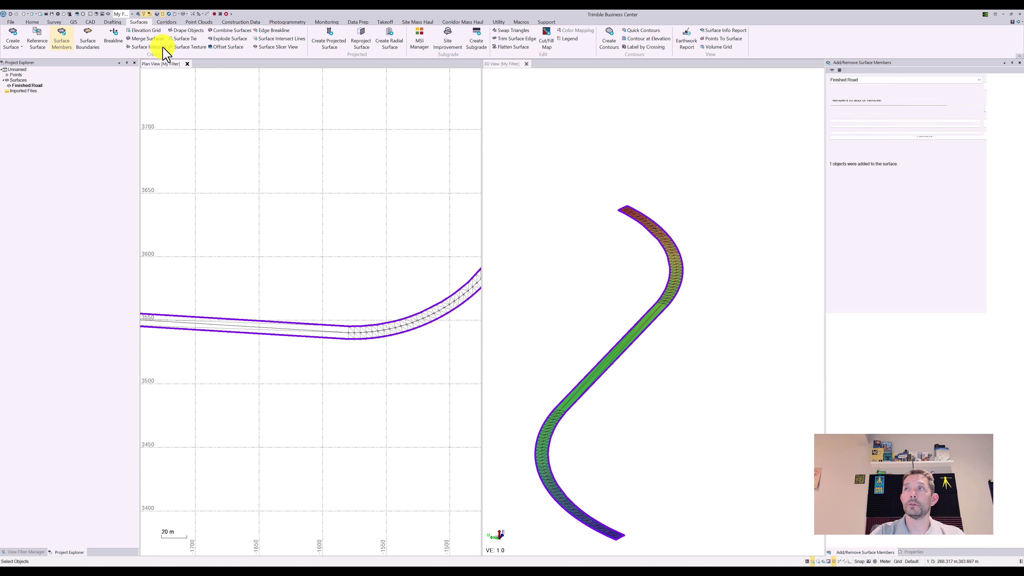
pyautogui.click(904, 137)
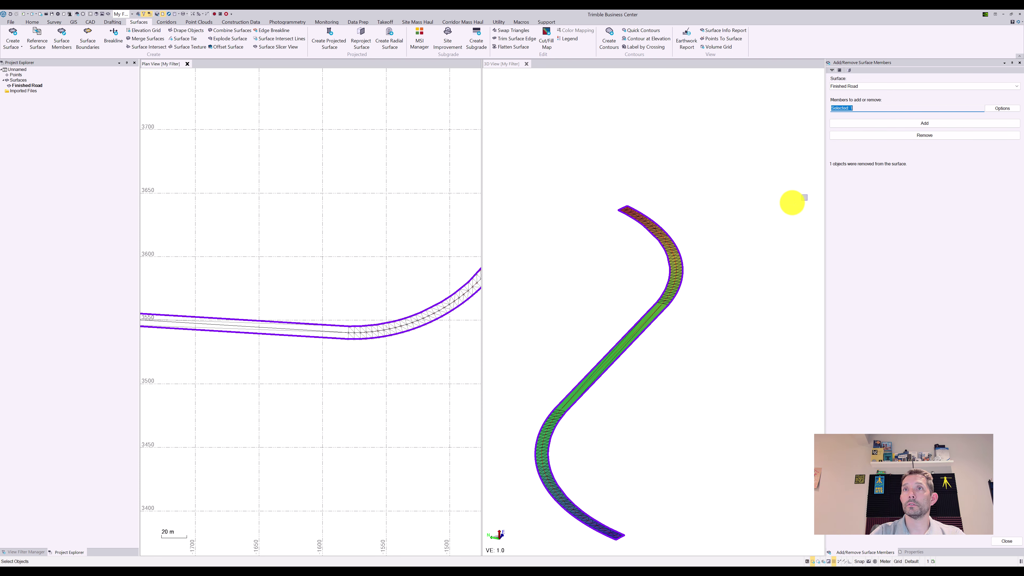
pyautogui.click(403, 214)
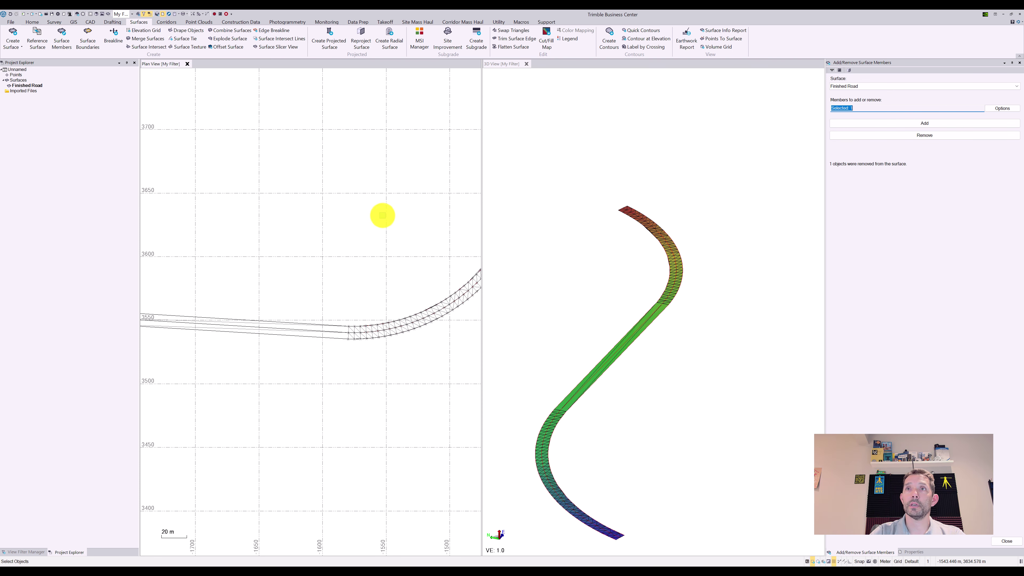
# Step: Select the road centreline linestring and bring up its actions menu
pyautogui.click(296, 330)
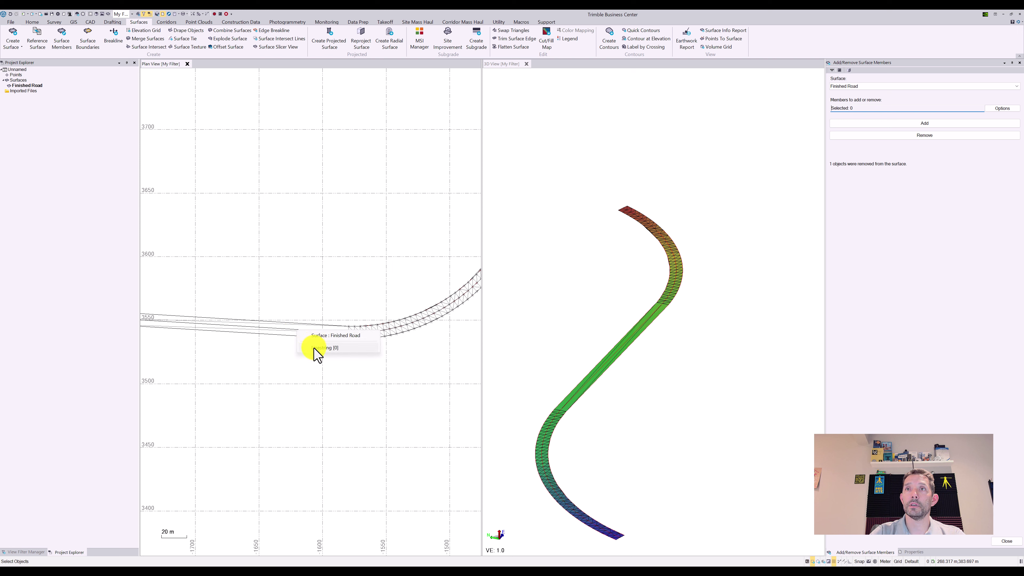
pyautogui.click(315, 350)
pyautogui.rightClick(314, 348)
# Step: Close the linestring editor, the surface member editor and the properties pane
pyautogui.click(351, 391)
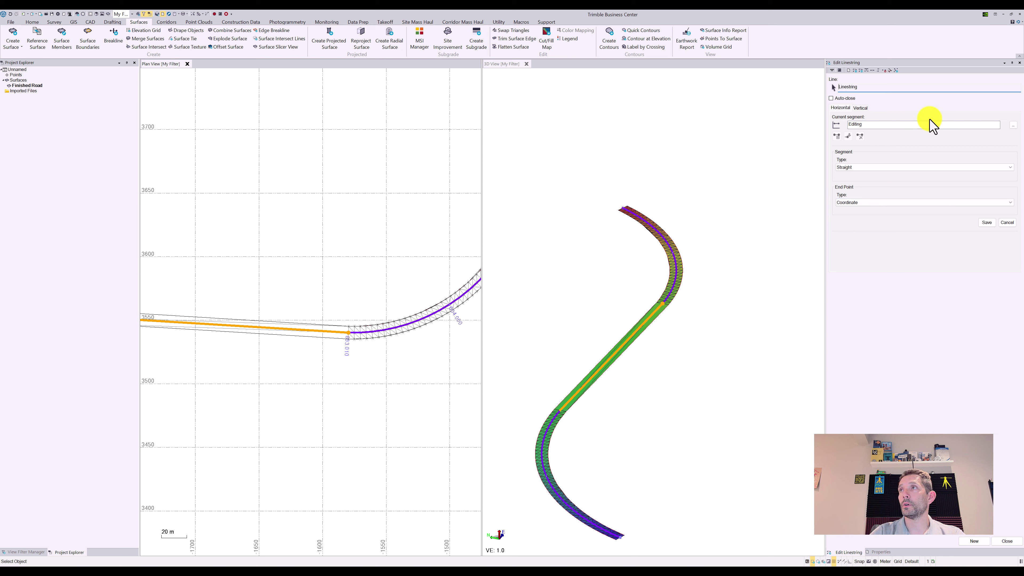
pyautogui.click(1007, 541)
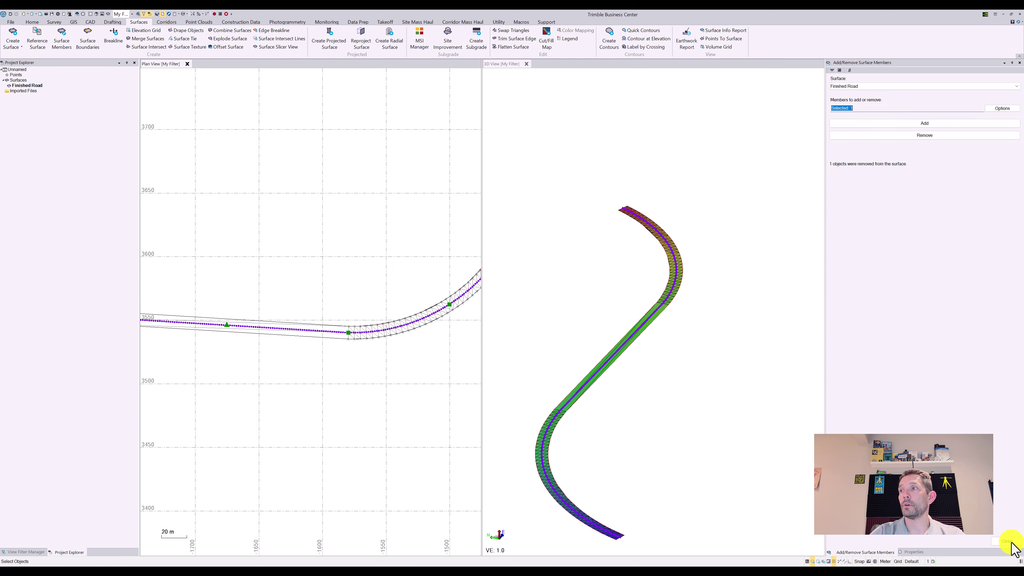
pyautogui.click(1019, 63)
pyautogui.click(1019, 63)
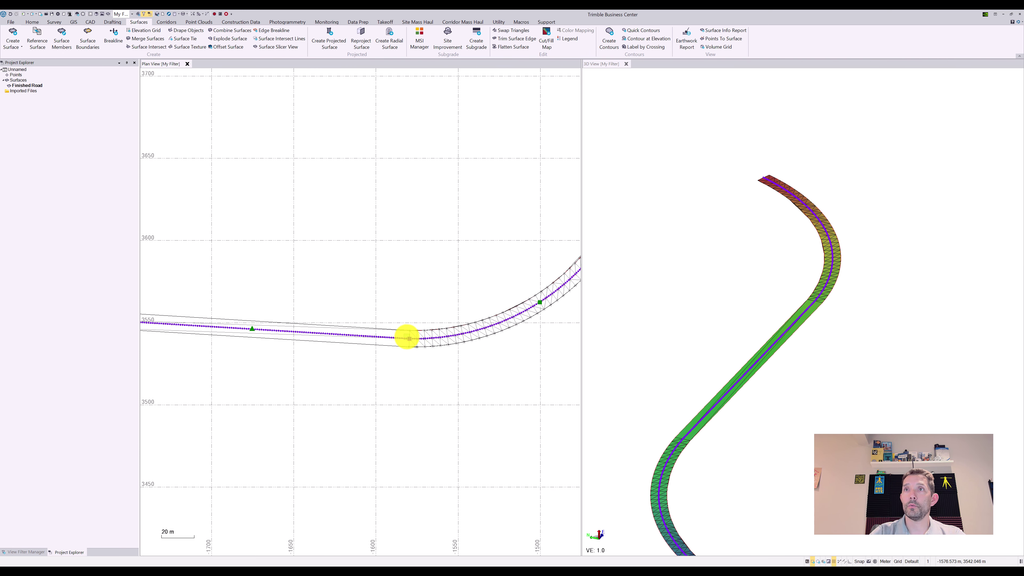
# Step: Change the straight segment's end-point elevation from 603.010 to 603.000, save, and select Finished Road
pyautogui.rightClick(403, 337)
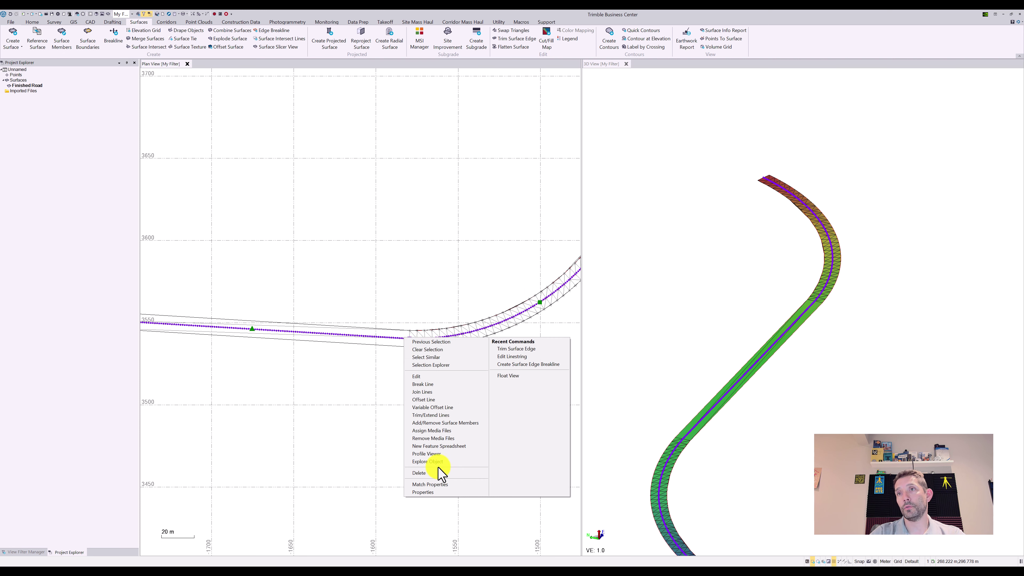
pyautogui.click(441, 377)
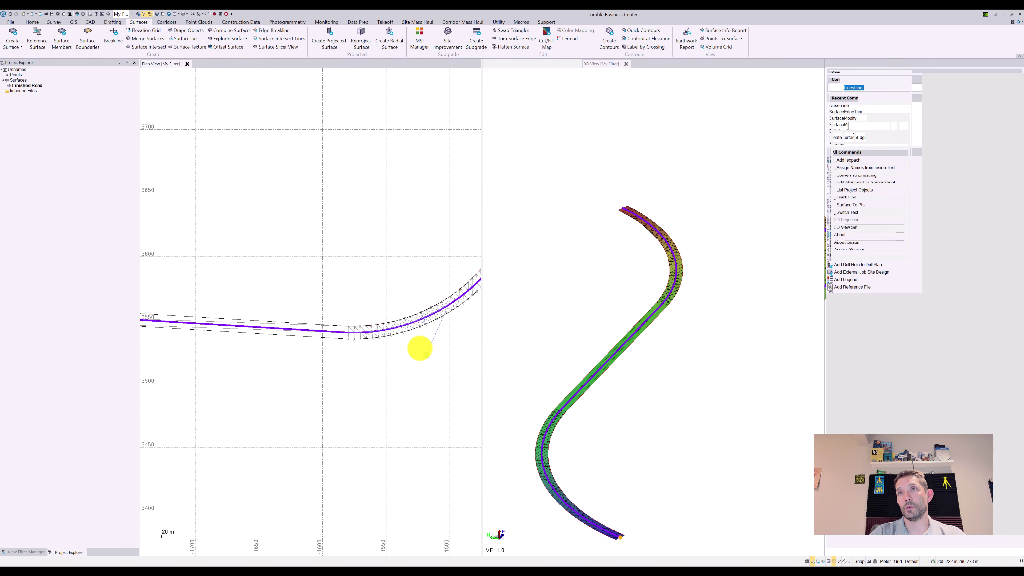
pyautogui.click(347, 334)
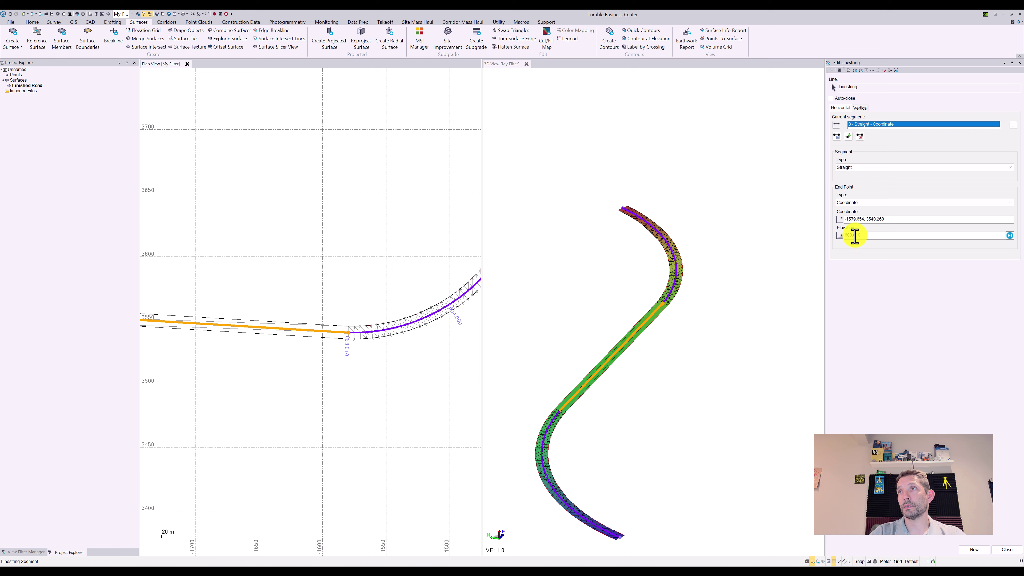
pyautogui.moveTo(856, 235); pyautogui.dragTo(987, 224)
pyautogui.write('000')
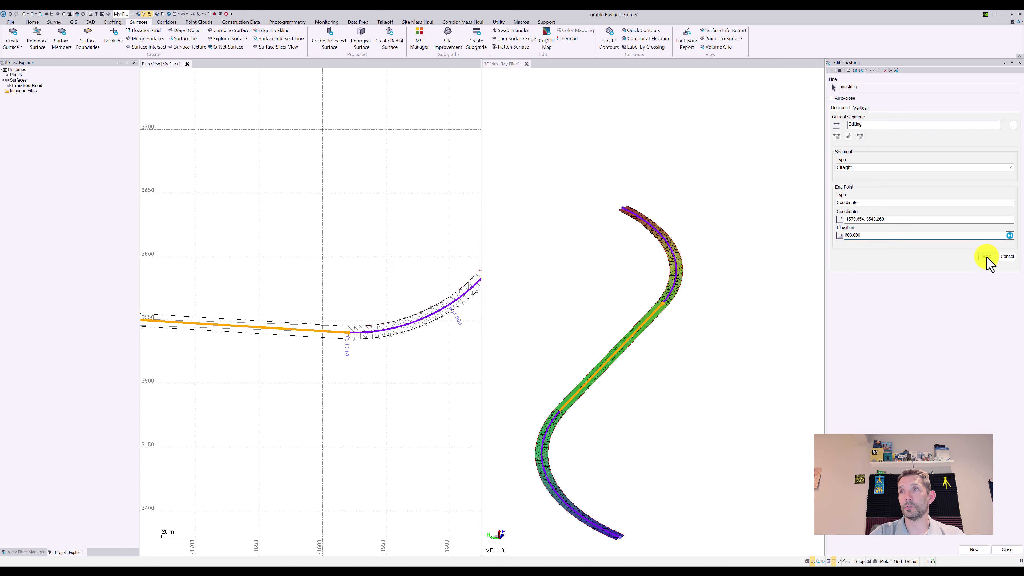
pyautogui.click(988, 257)
pyautogui.scroll(-2, 567, 313)
pyautogui.scroll(-3, 355, 331)
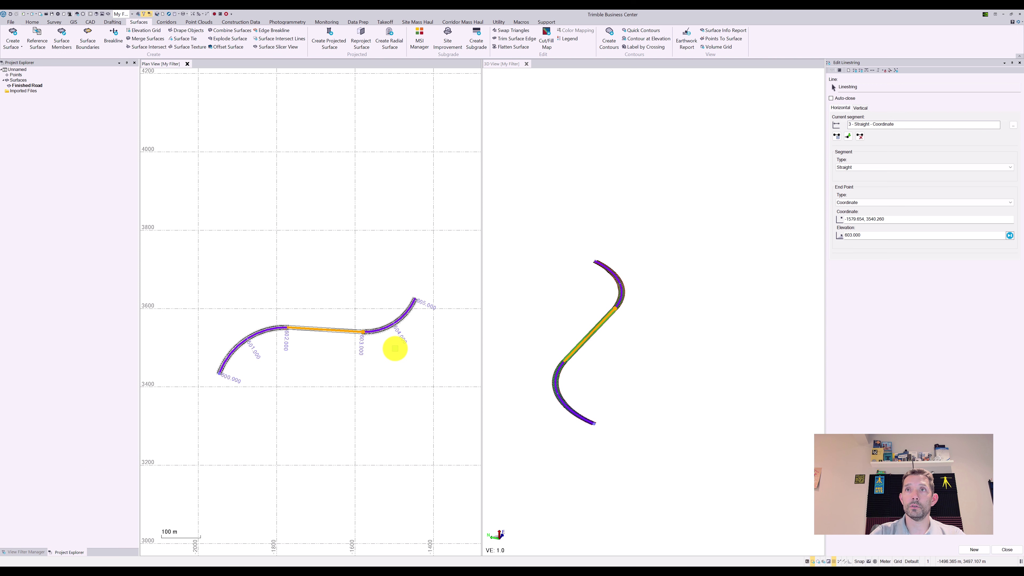
pyautogui.click(393, 345)
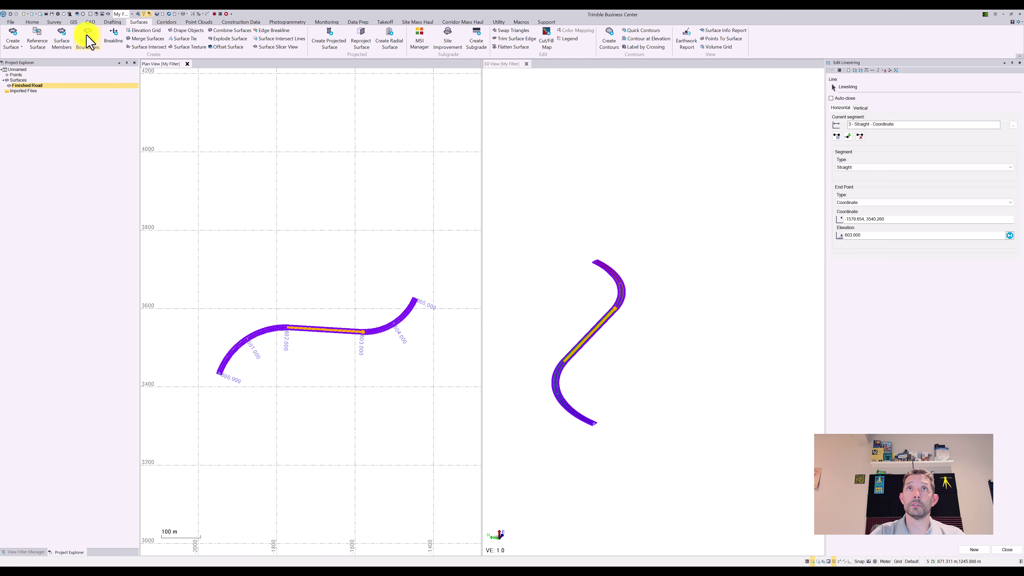
# Step: Remove the existing members from the Finished Road surface and clear the selection
pyautogui.click(62, 38)
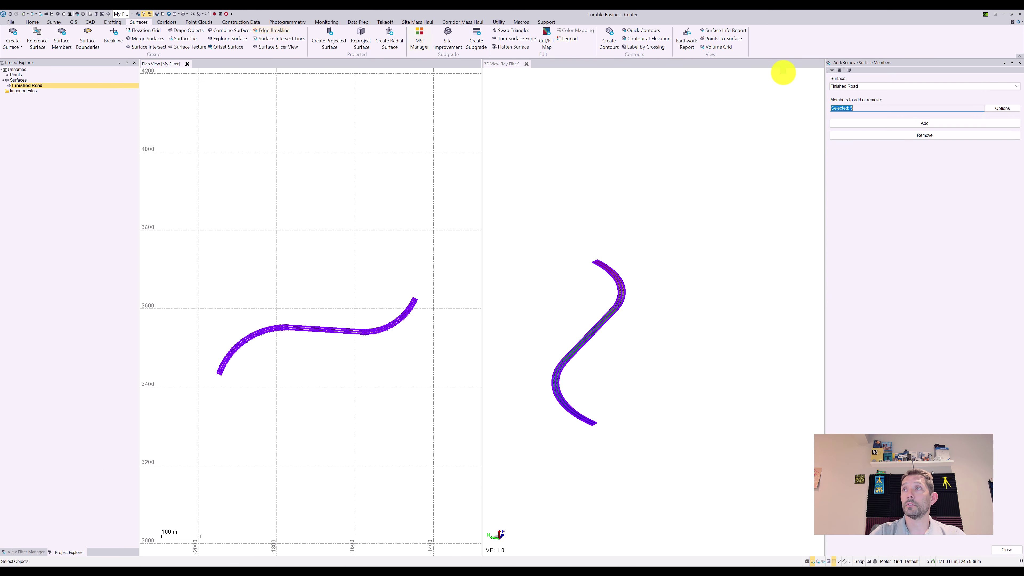
pyautogui.click(872, 137)
pyautogui.click(224, 278)
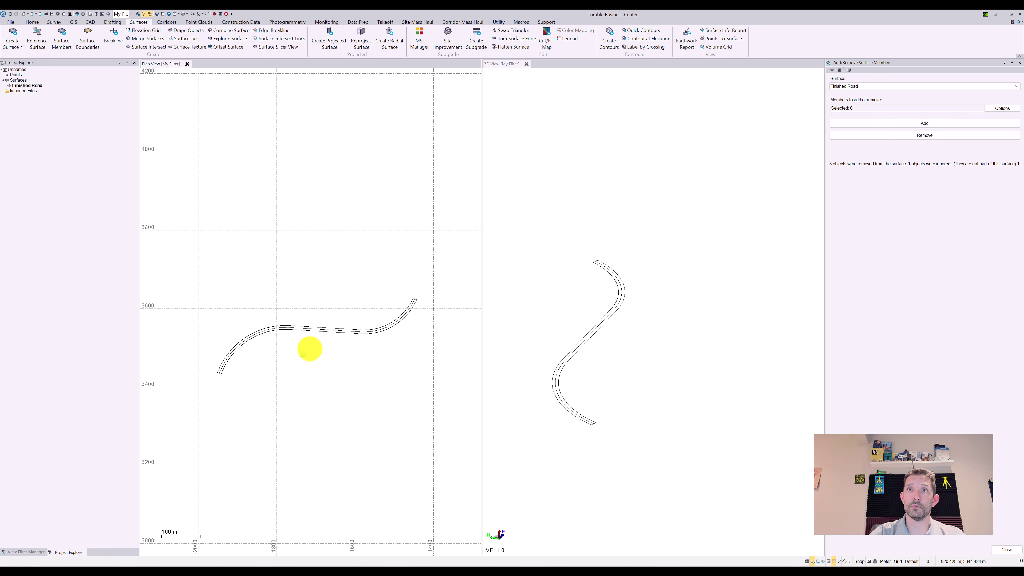
# Step: Add the three road linestrings back to the Finished Road surface as members
pyautogui.scroll(4, 303, 354)
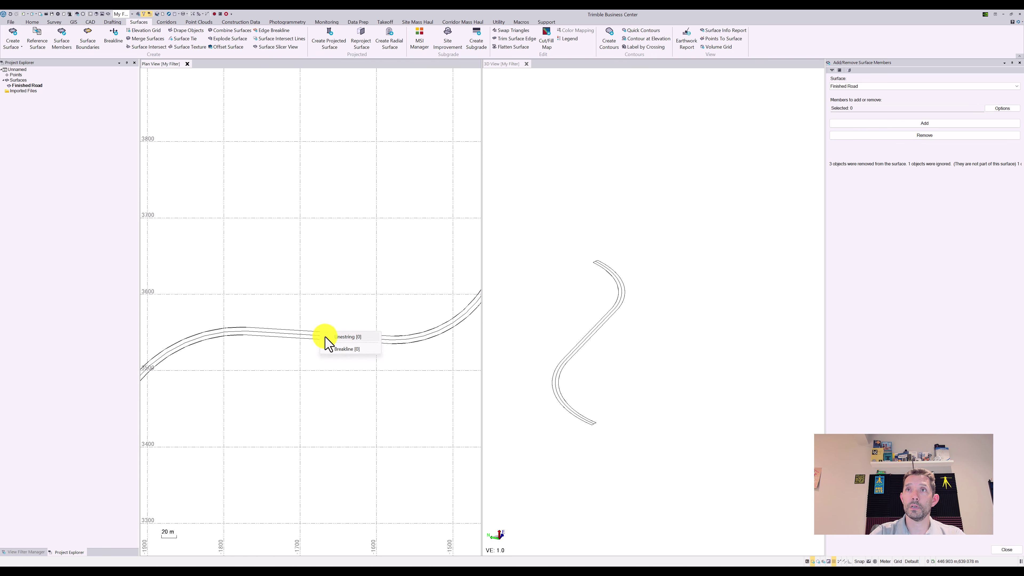
pyautogui.click(342, 337)
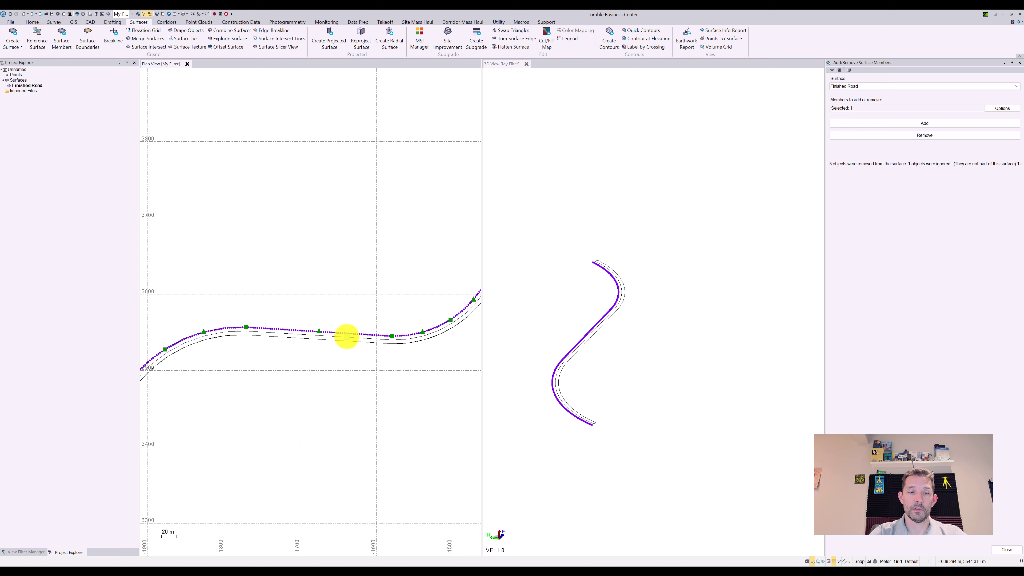
pyautogui.click(343, 338)
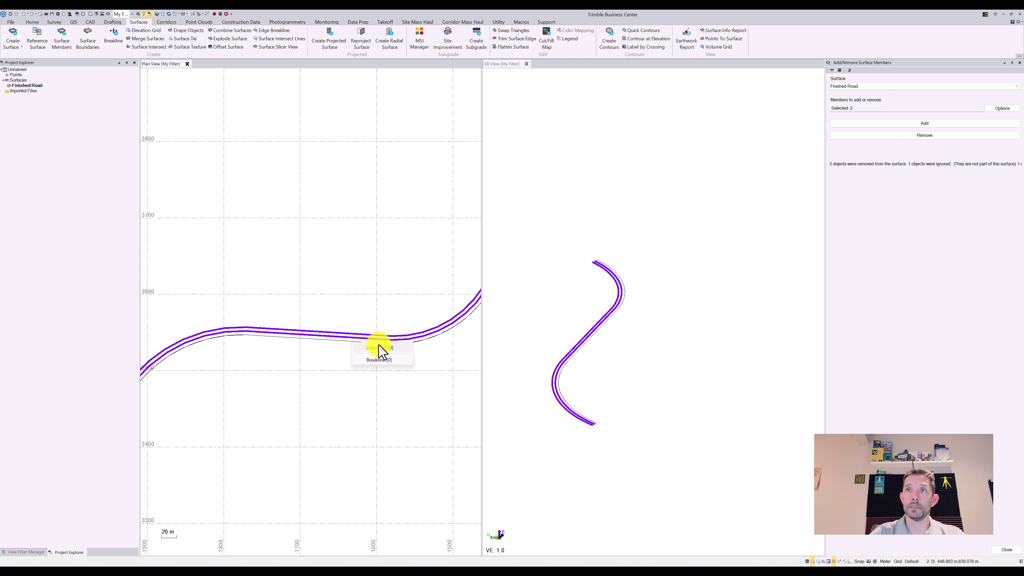
pyautogui.click(377, 351)
pyautogui.scroll(-3, 418, 274)
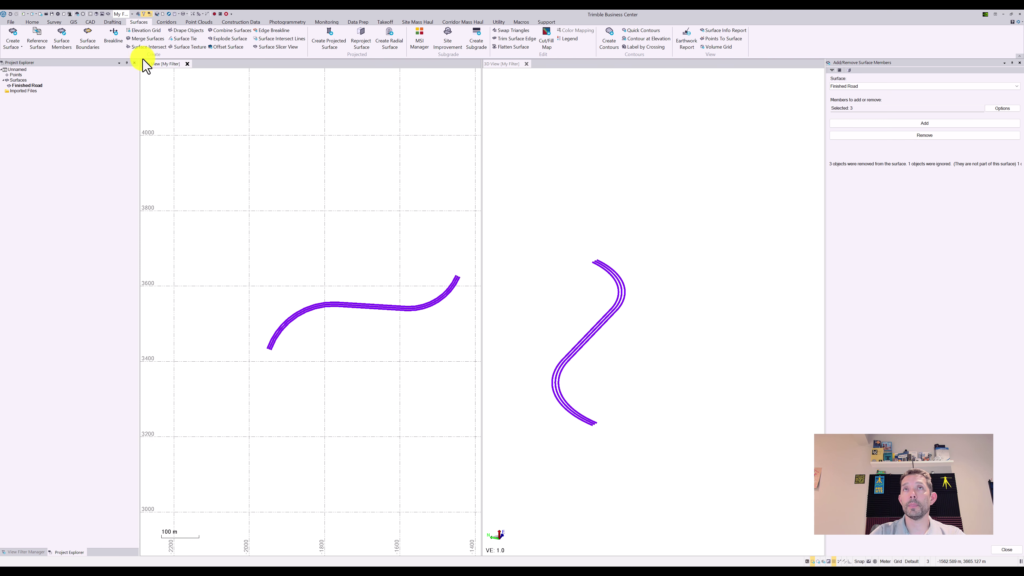
pyautogui.click(846, 107)
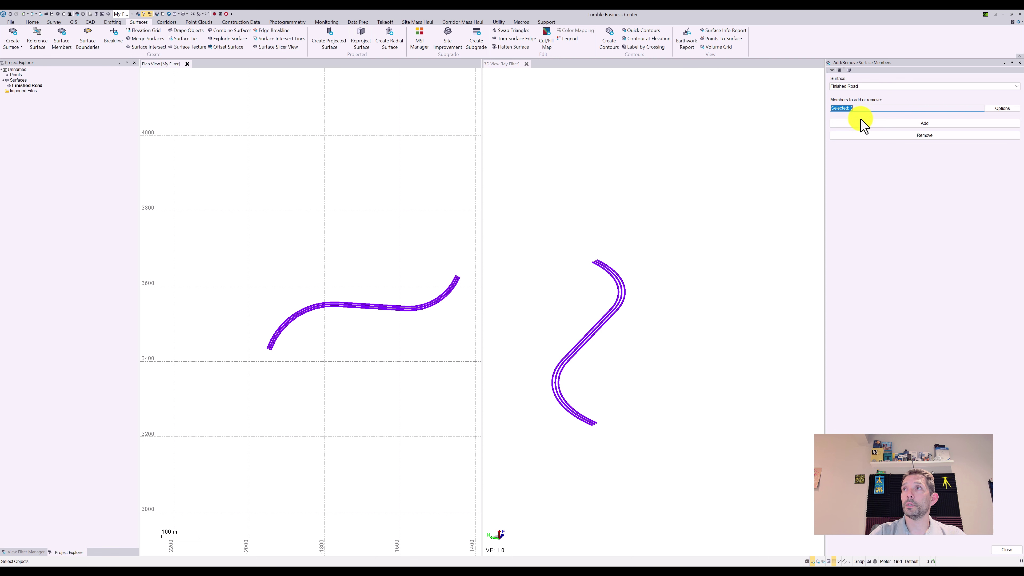
pyautogui.click(857, 124)
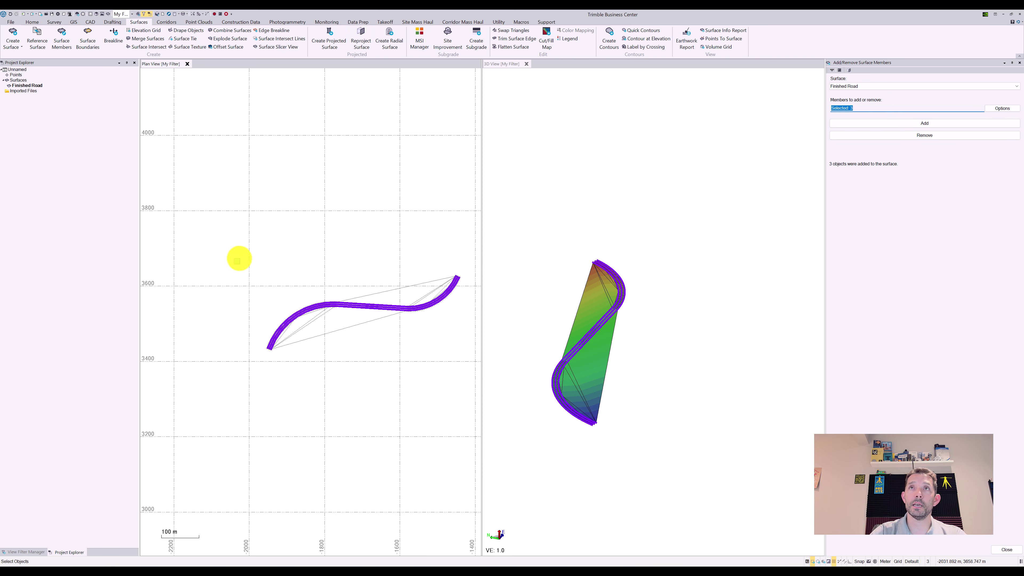
# Step: Add the road edge linestring as the Finished Road surface boundary
pyautogui.click(86, 40)
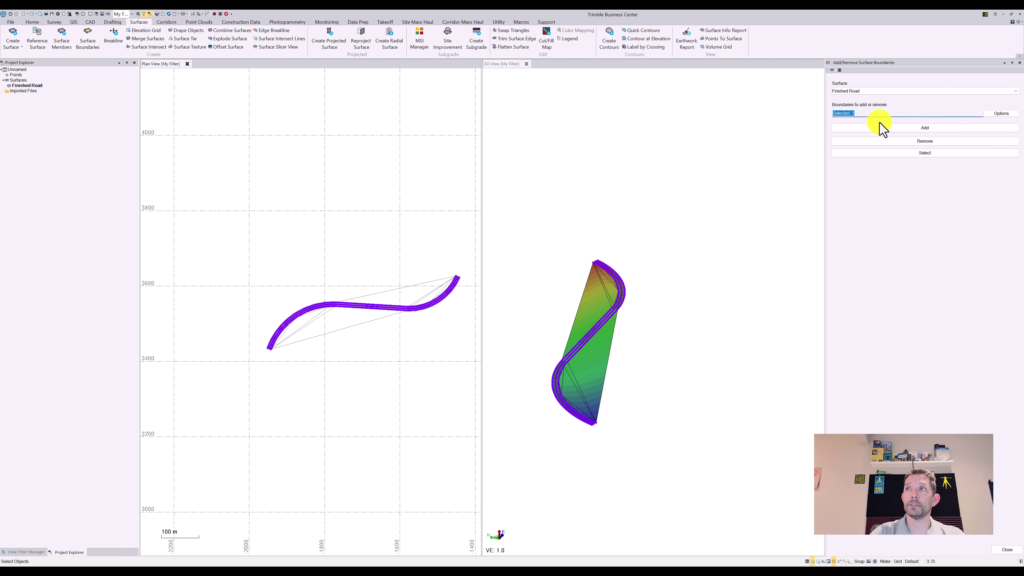
pyautogui.scroll(5, 427, 313)
pyautogui.moveTo(434, 274); pyautogui.dragTo(199, 348, button='middle')
pyautogui.click(203, 366)
pyautogui.scroll(-4, 360, 360)
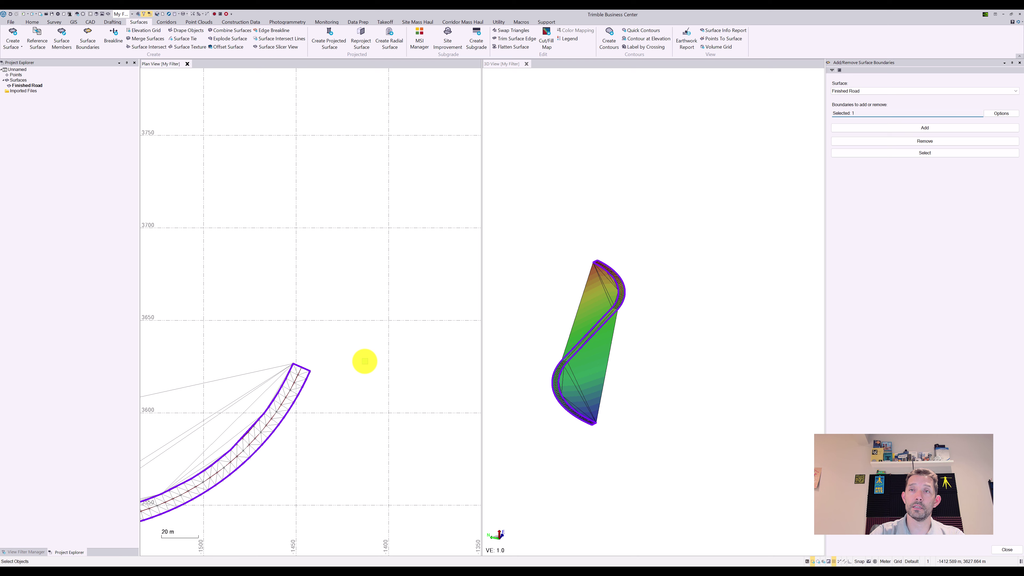
pyautogui.scroll(-3, 352, 357)
pyautogui.click(923, 129)
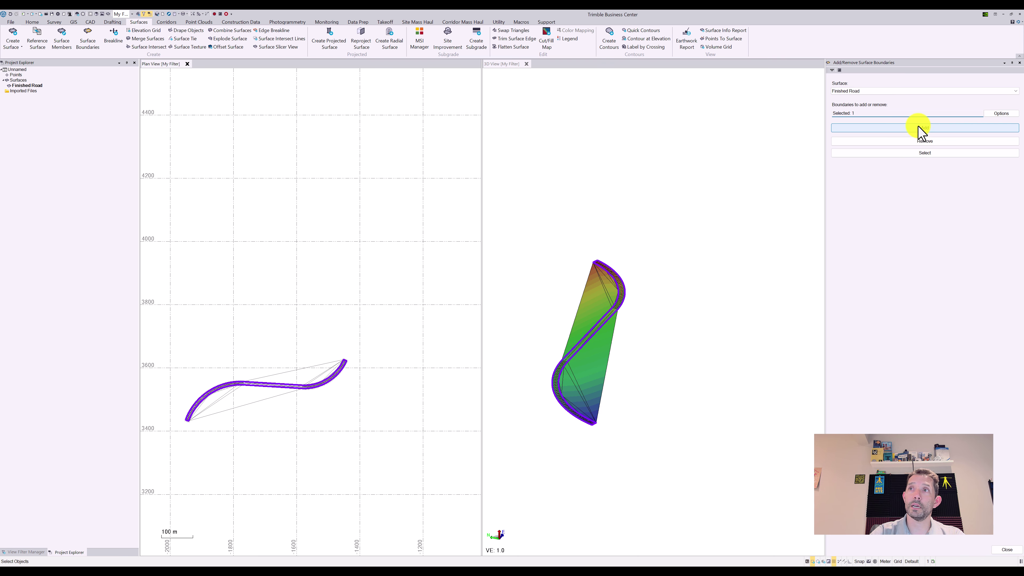
# Step: Orbit the 3D view to inspect the trimmed road surface
pyautogui.scroll(3, 588, 359)
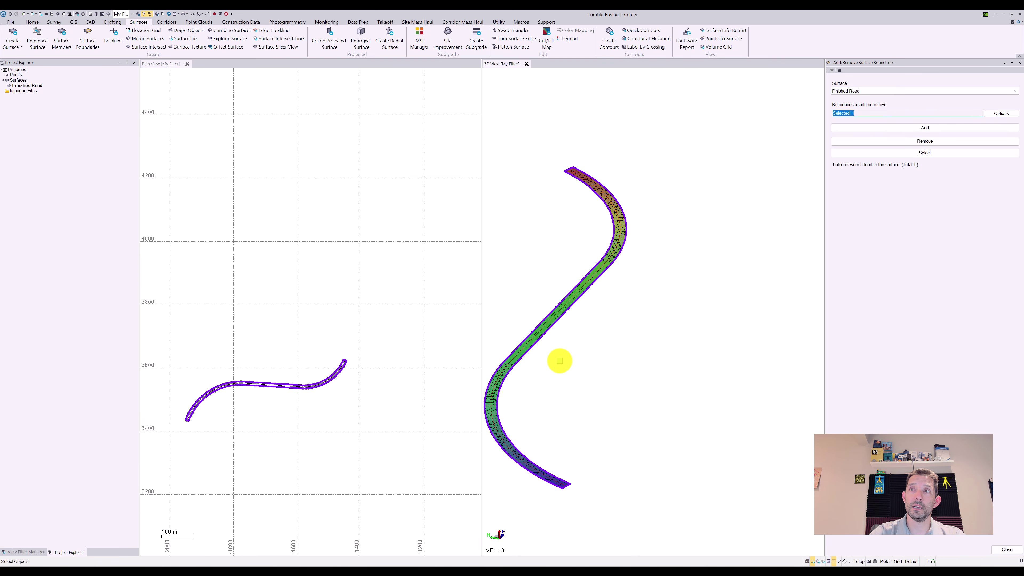
pyautogui.moveTo(559, 361); pyautogui.dragTo(717, 325, button='middle')
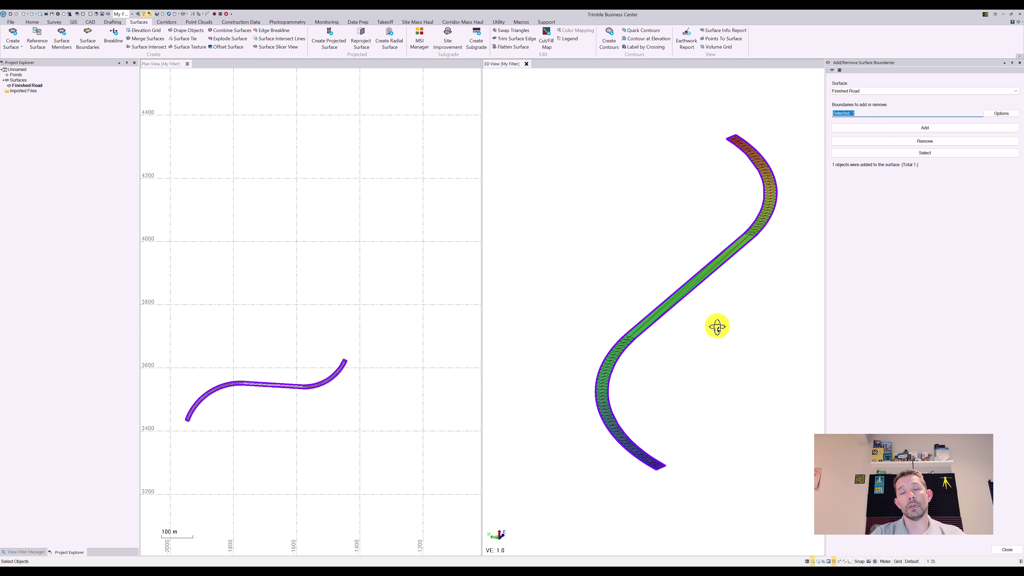
pyautogui.scroll(2, 233, 377)
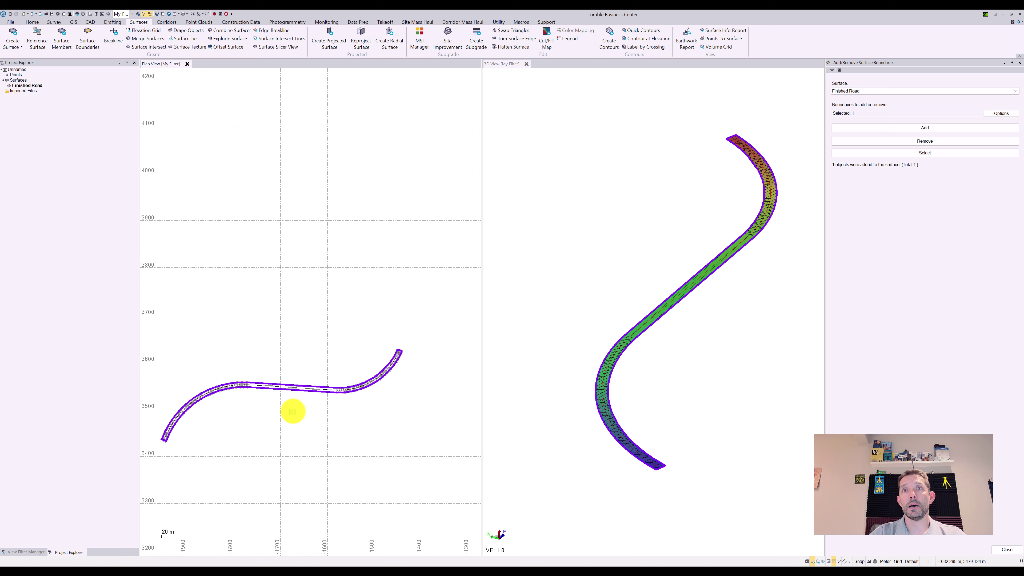
# Step: Clear the boundary selection, close the boundary settings and select the Finished Road surface
pyautogui.press('Escape')
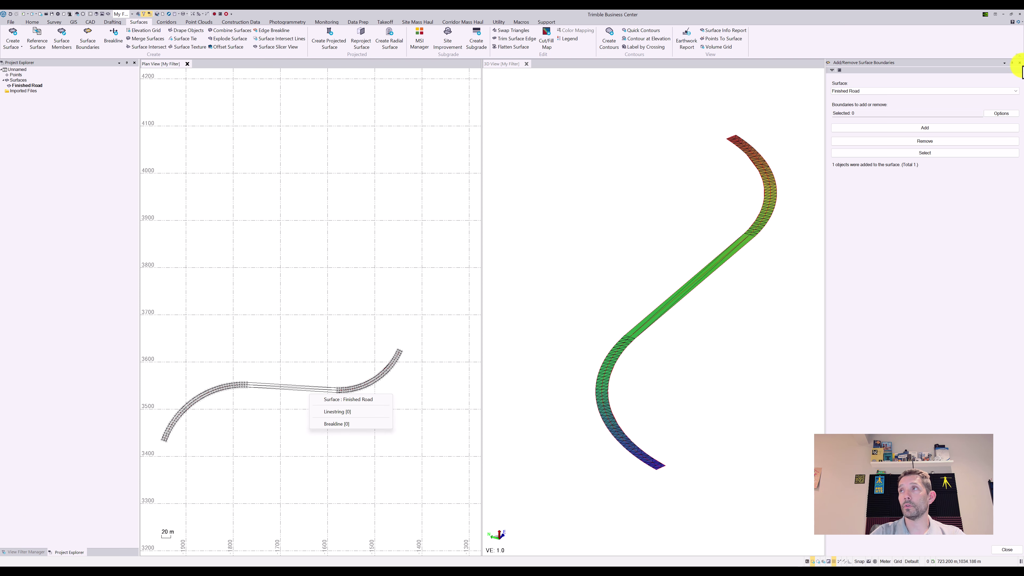
pyautogui.click(1020, 62)
pyautogui.scroll(1, 379, 399)
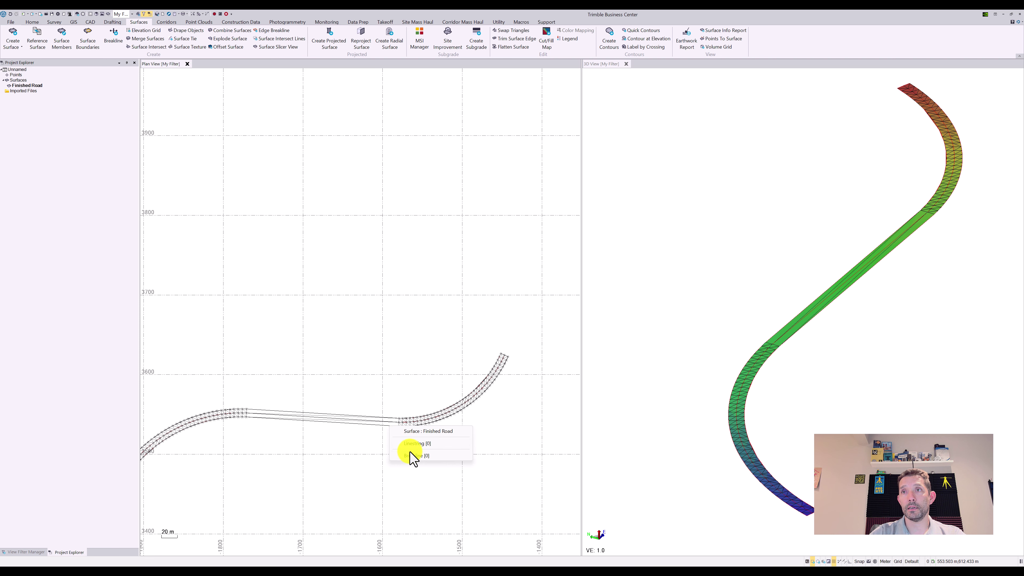
pyautogui.click(411, 448)
# Step: Drag boundary vertices outward below the middle straight, then undo two of those moves
pyautogui.moveTo(399, 426); pyautogui.dragTo(398, 439)
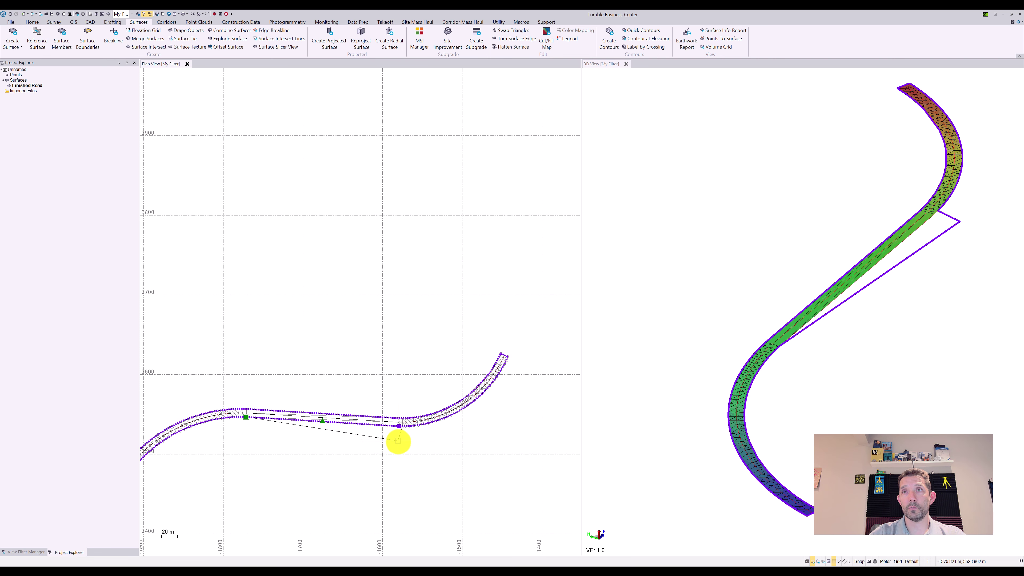
pyautogui.scroll(1, 386, 435)
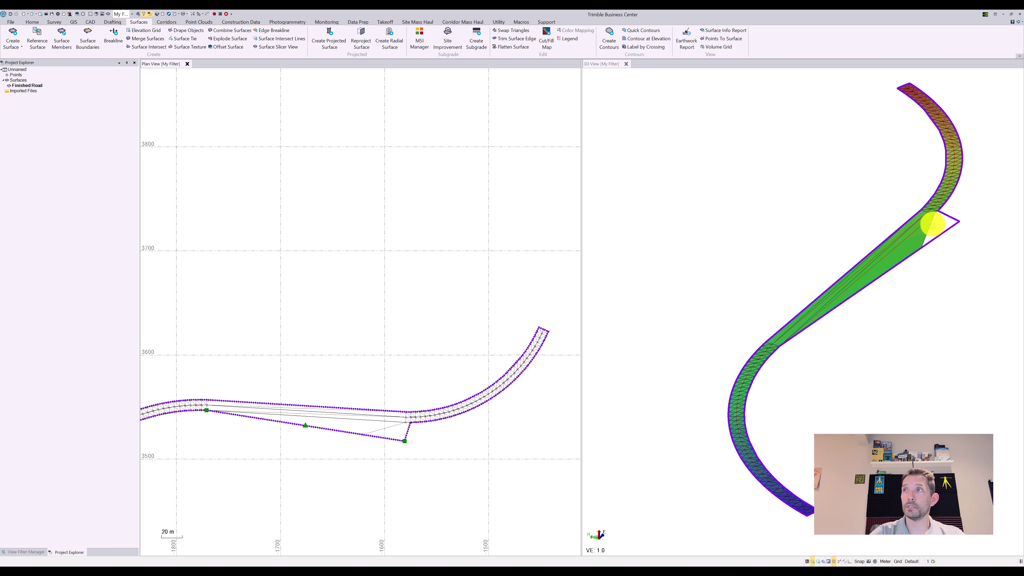
pyautogui.moveTo(404, 441); pyautogui.dragTo(416, 460)
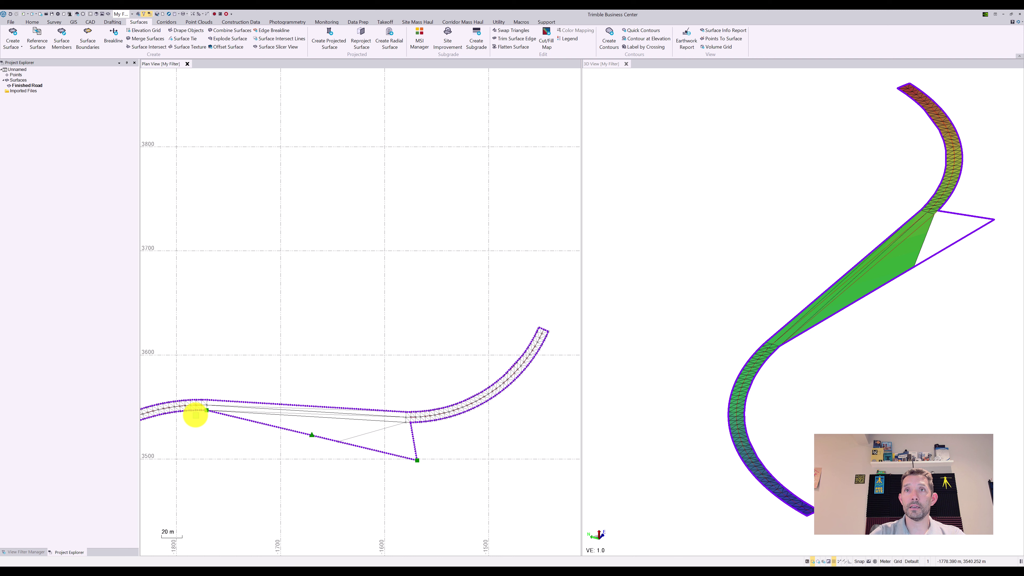
pyautogui.moveTo(203, 412); pyautogui.dragTo(166, 482)
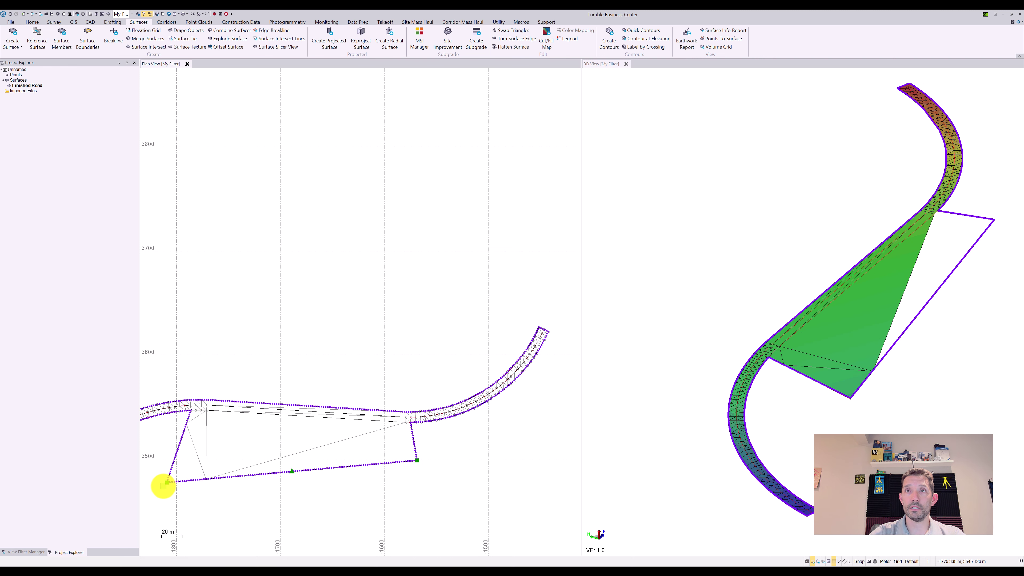
pyautogui.moveTo(363, 407); pyautogui.dragTo(505, 252, button='middle')
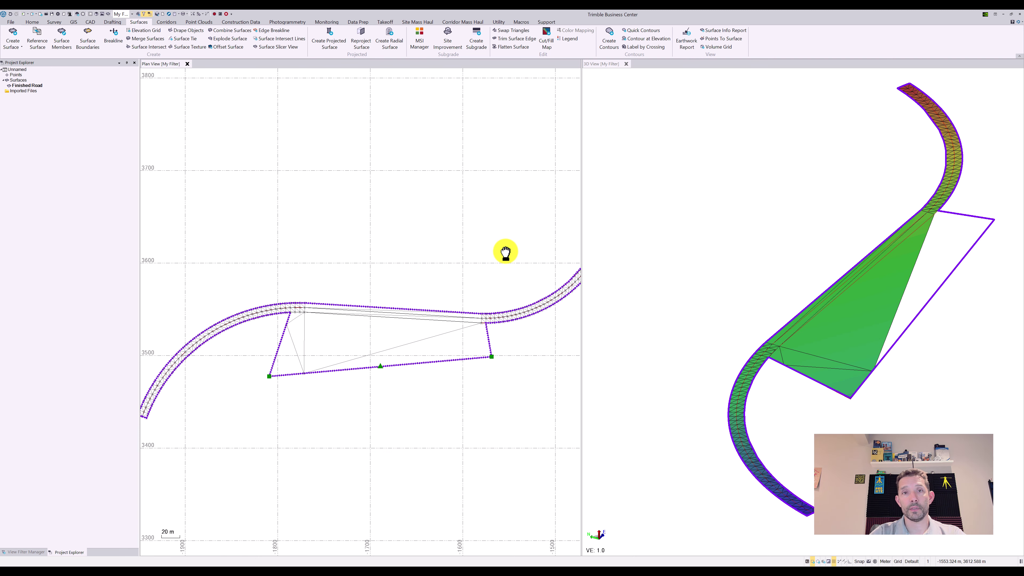
pyautogui.click(10, 14)
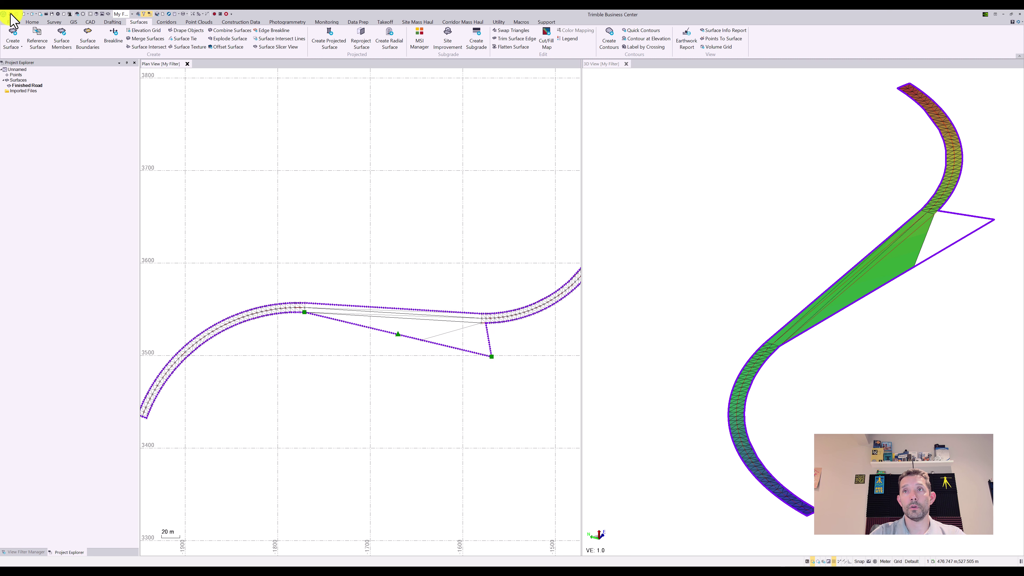
pyautogui.click(10, 13)
# Step: Undo the last boundary change and pan the Plan View to show the whole road
pyautogui.click(11, 14)
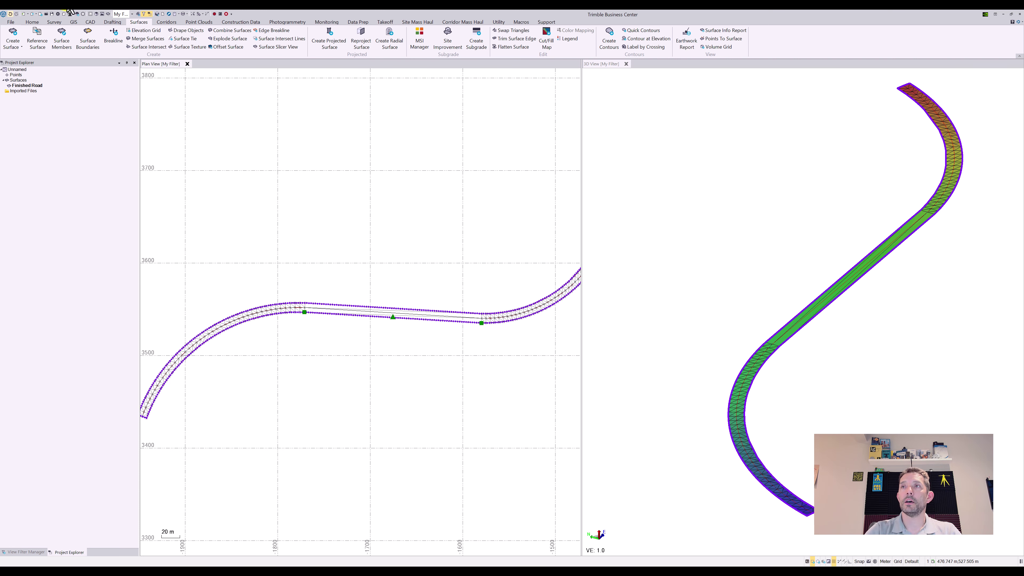
pyautogui.scroll(-3, 350, 211)
pyautogui.moveTo(379, 224); pyautogui.dragTo(380, 272, button='middle')
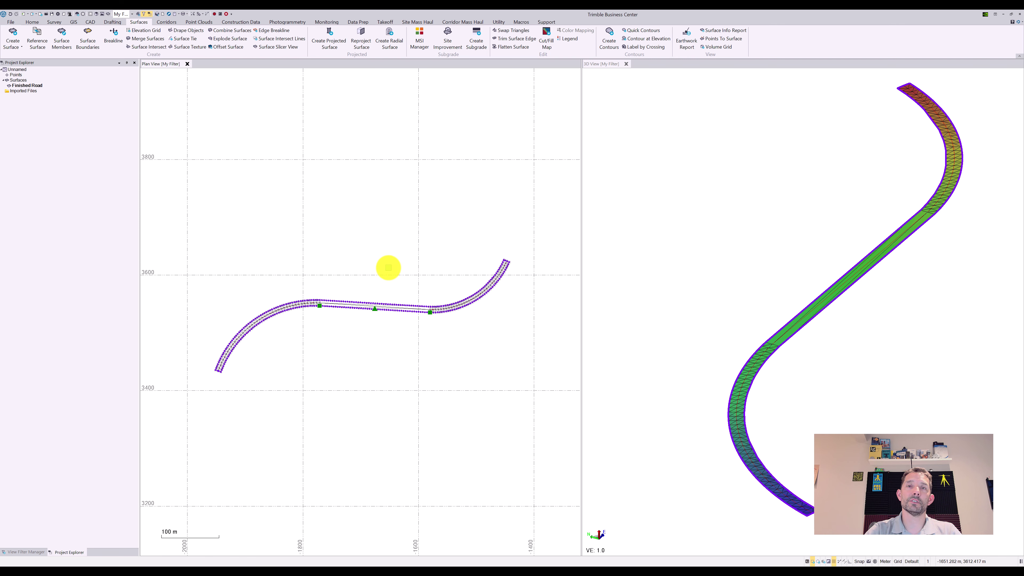